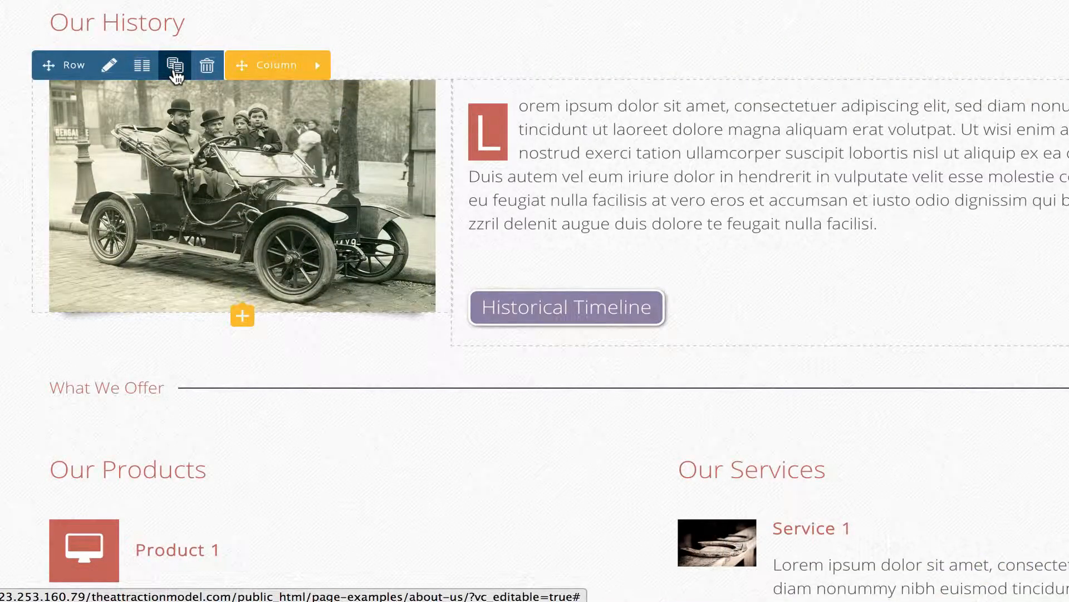
- Duplicate the Our History row and remove the vintage car photo from its image element
click(175, 66)
drag(160, 378, 929, 421)
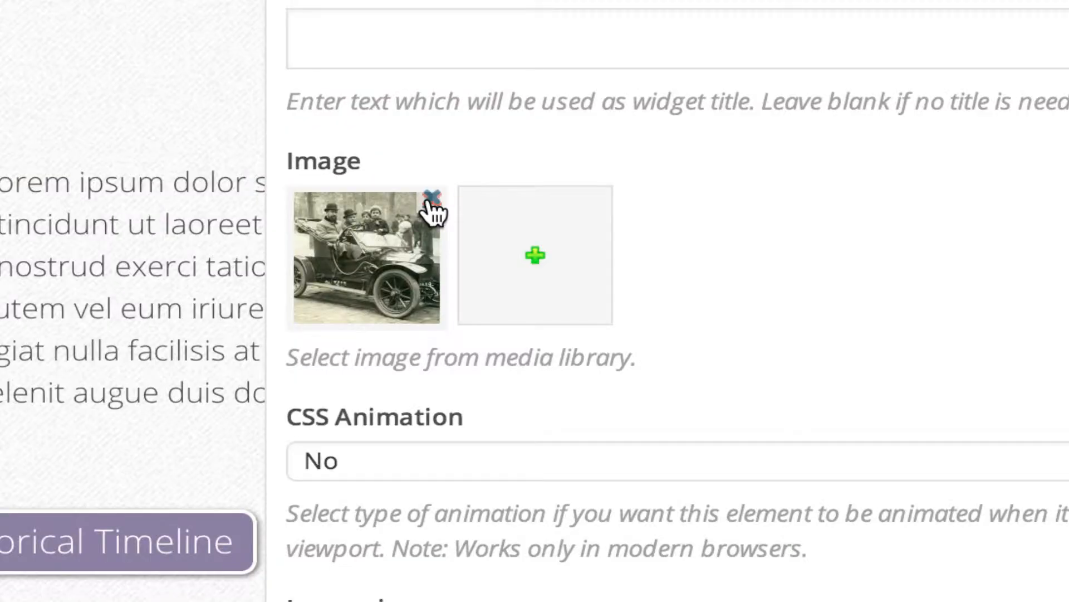
click(432, 210)
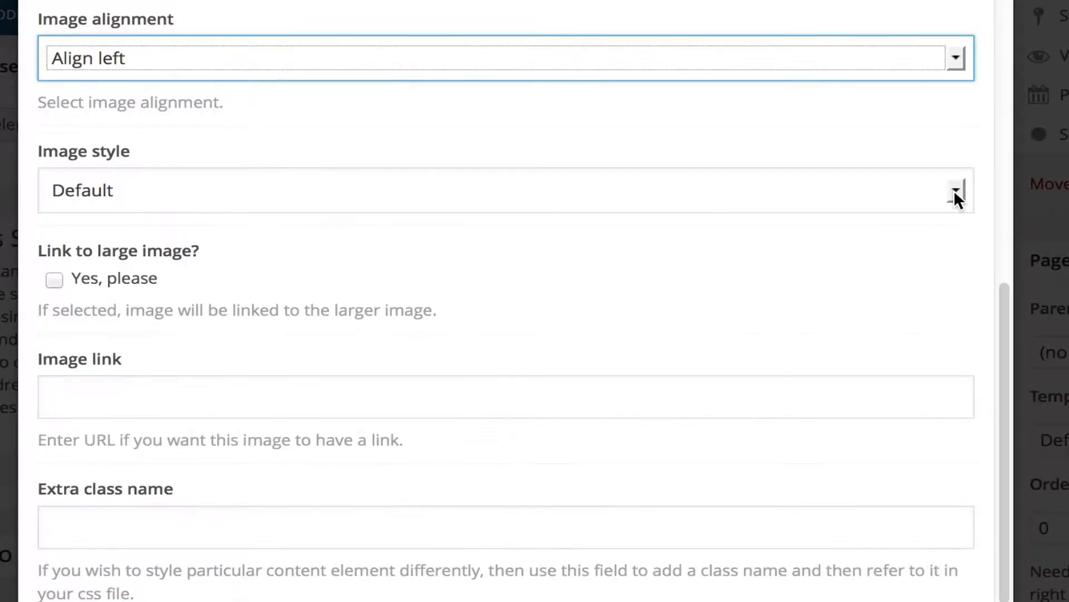
- Set the image style to 3D Shadow and the extra class name to "corners-round-8 shadow-light"
click(954, 192)
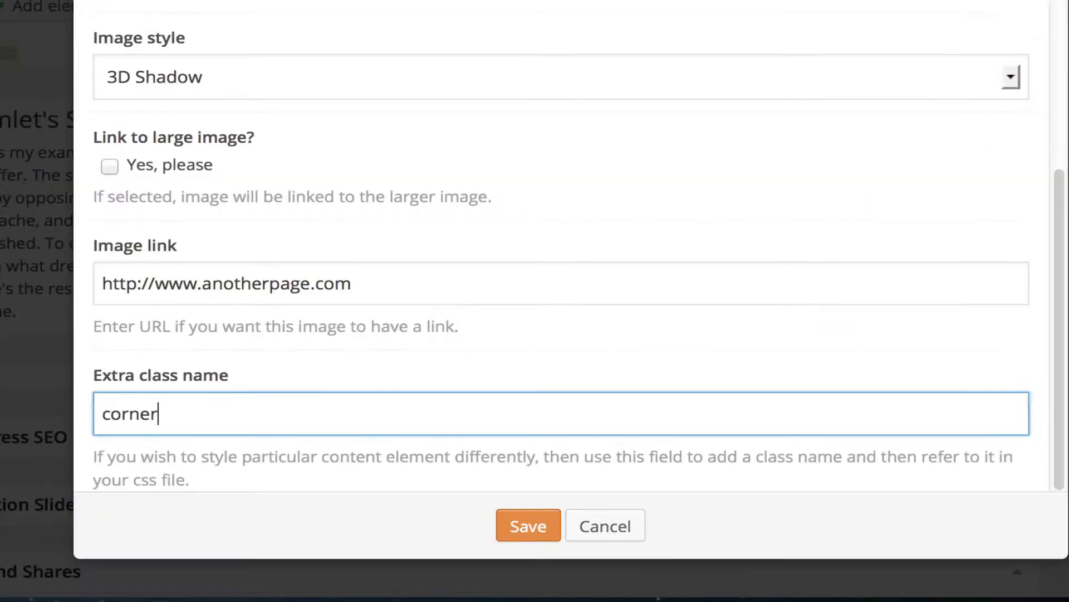
text(s-round-8 shadow-light)
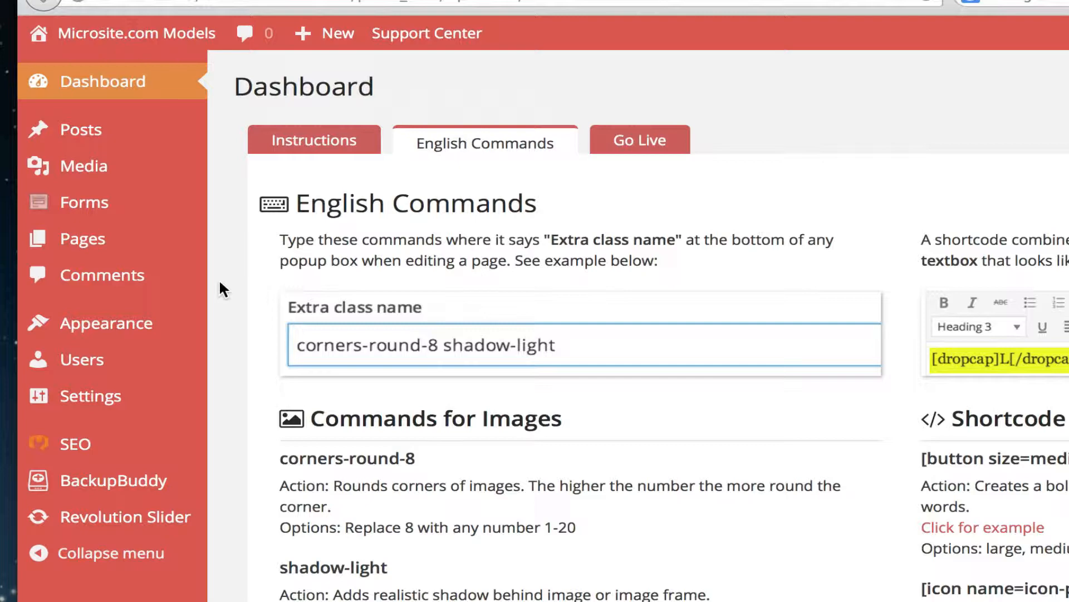
- Create a new page and switch it to the Visual Composer backend editor
mouse_move(114, 247)
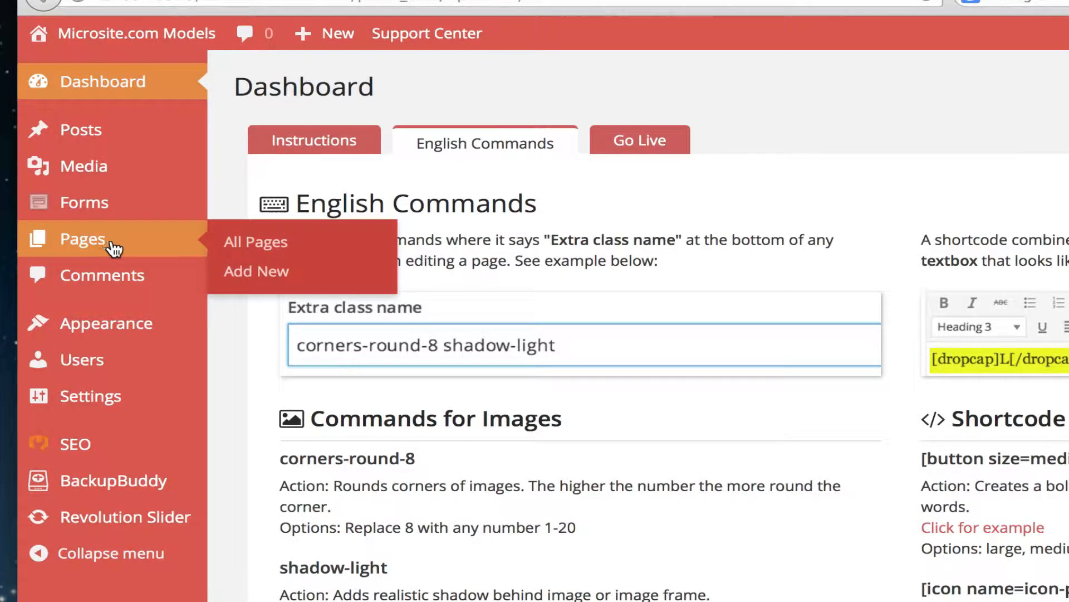
click(265, 273)
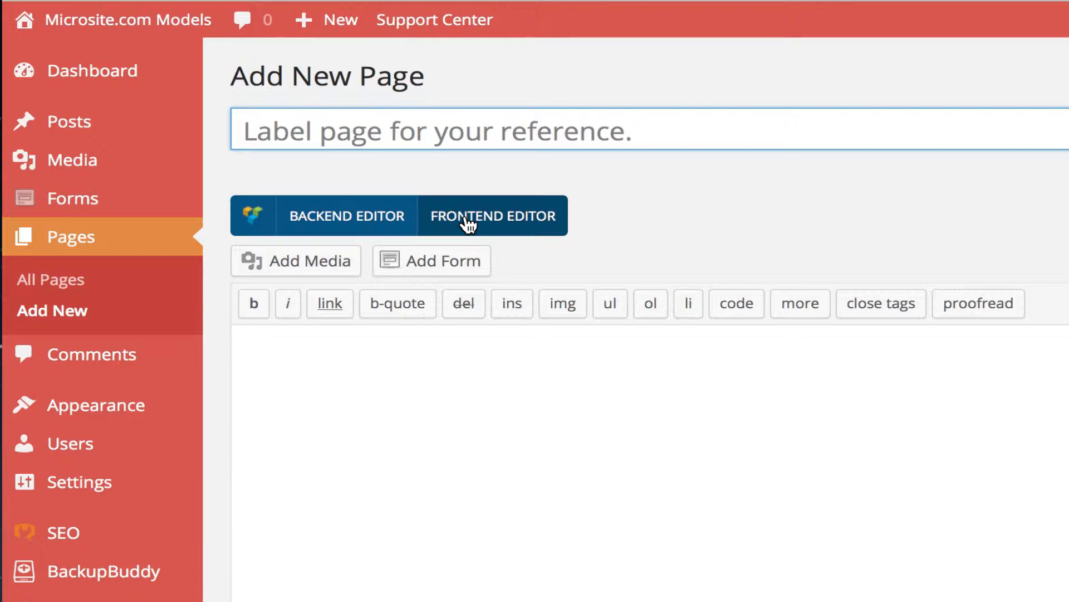
click(374, 221)
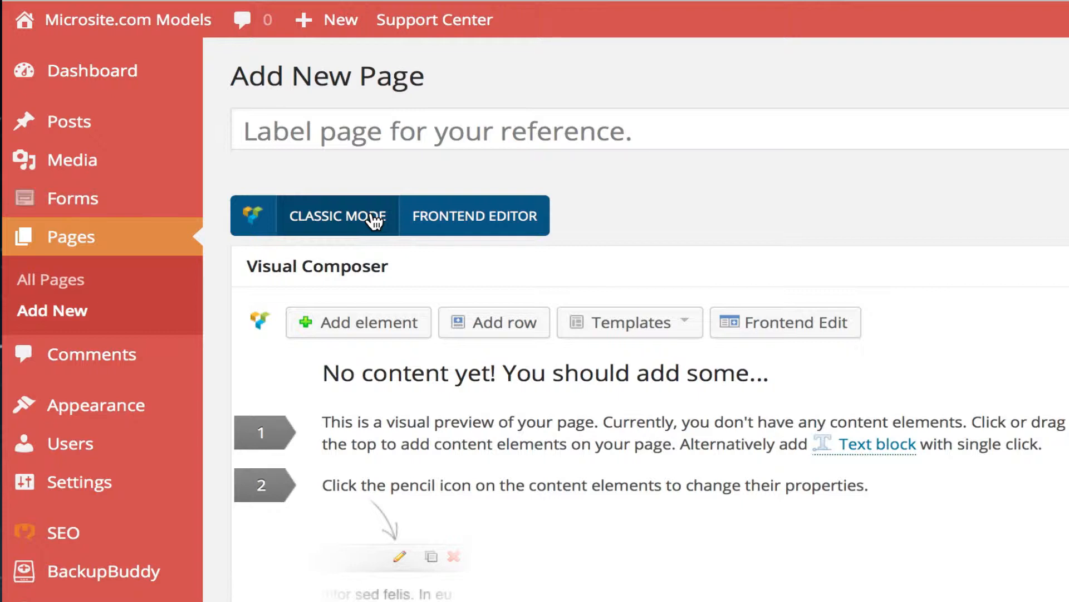
- Title the new page "Sample Page"
click(377, 135)
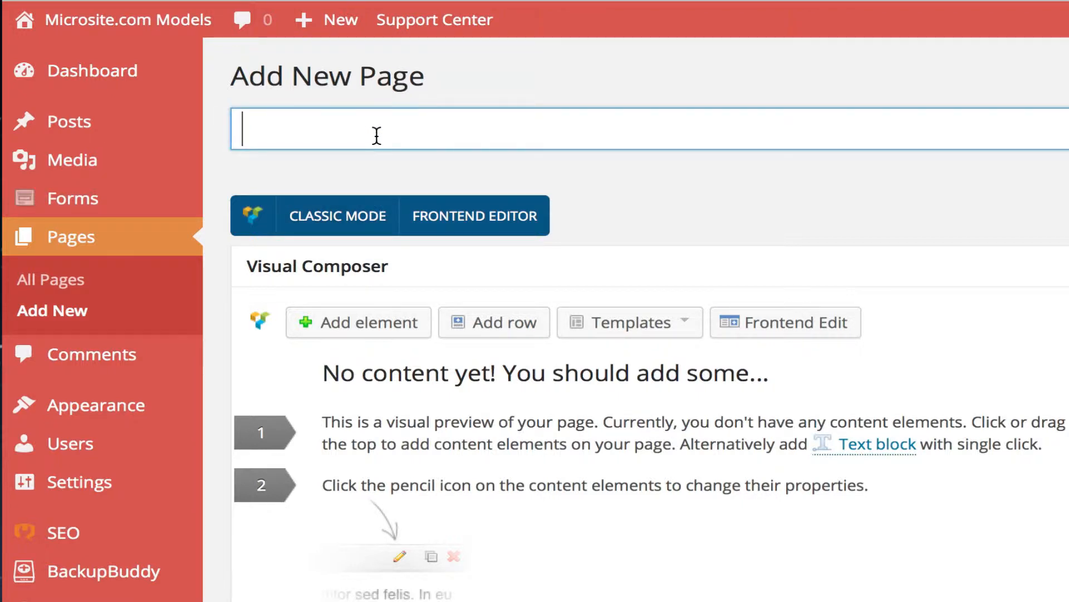
text(Sample)
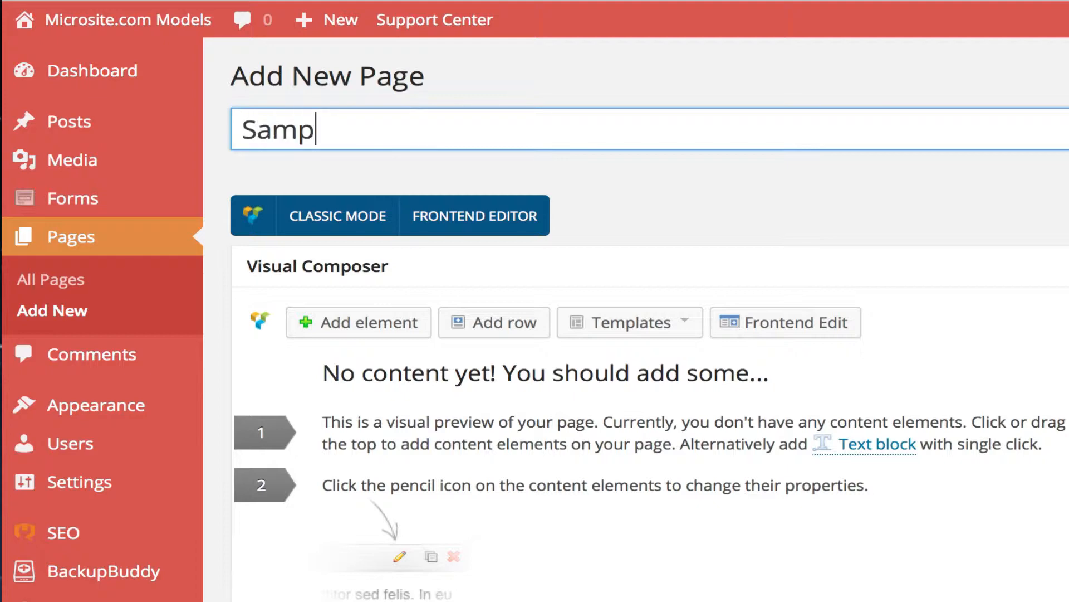
text( Page)
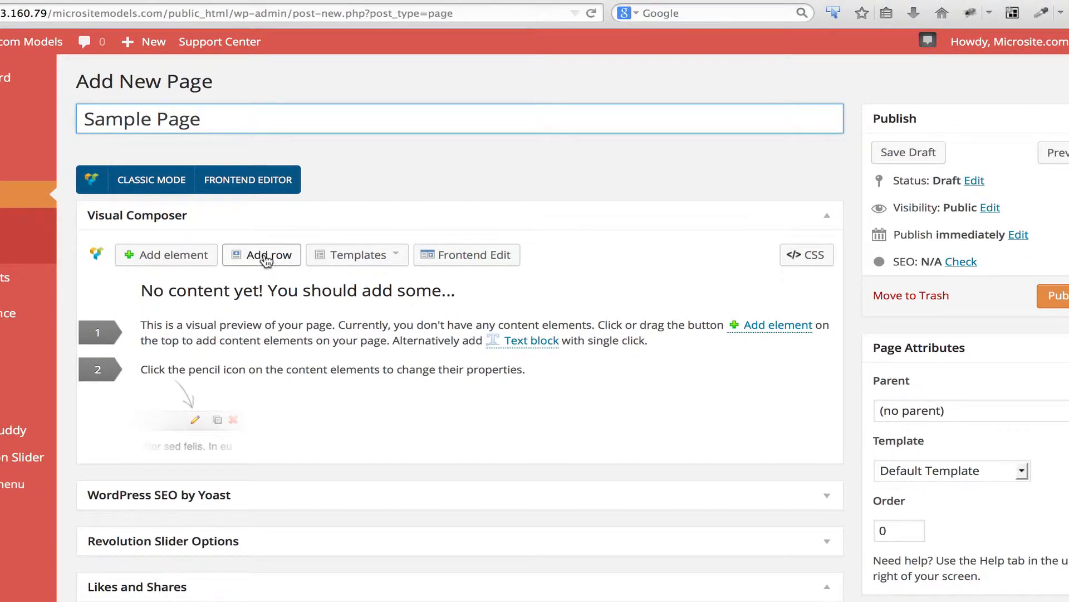
- Add a row split into one-quarter and three-quarter columns, and swap them so the wide column comes first
click(267, 261)
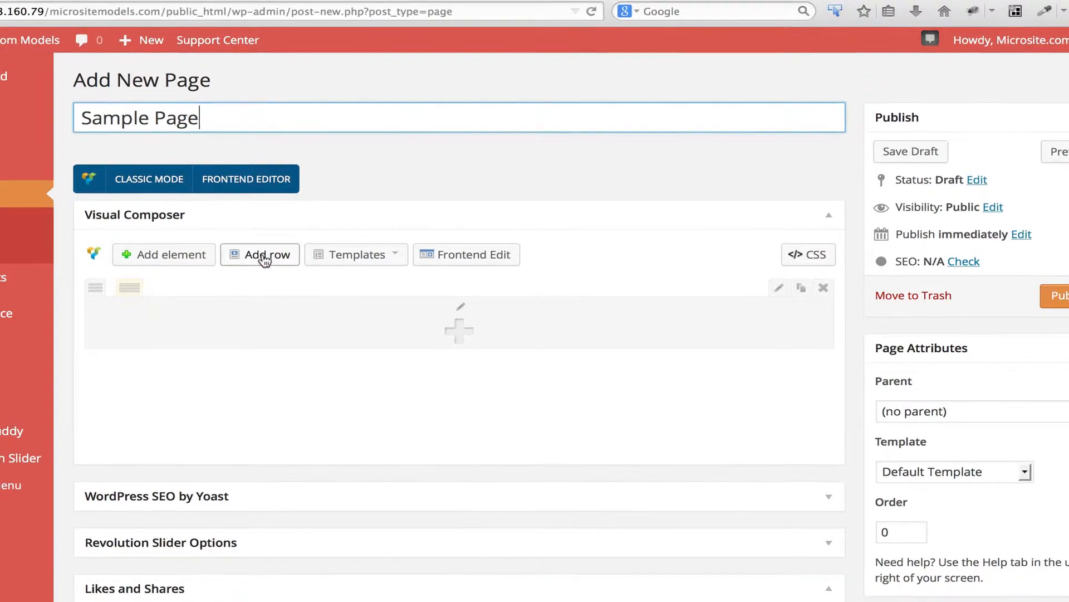
mouse_move(135, 287)
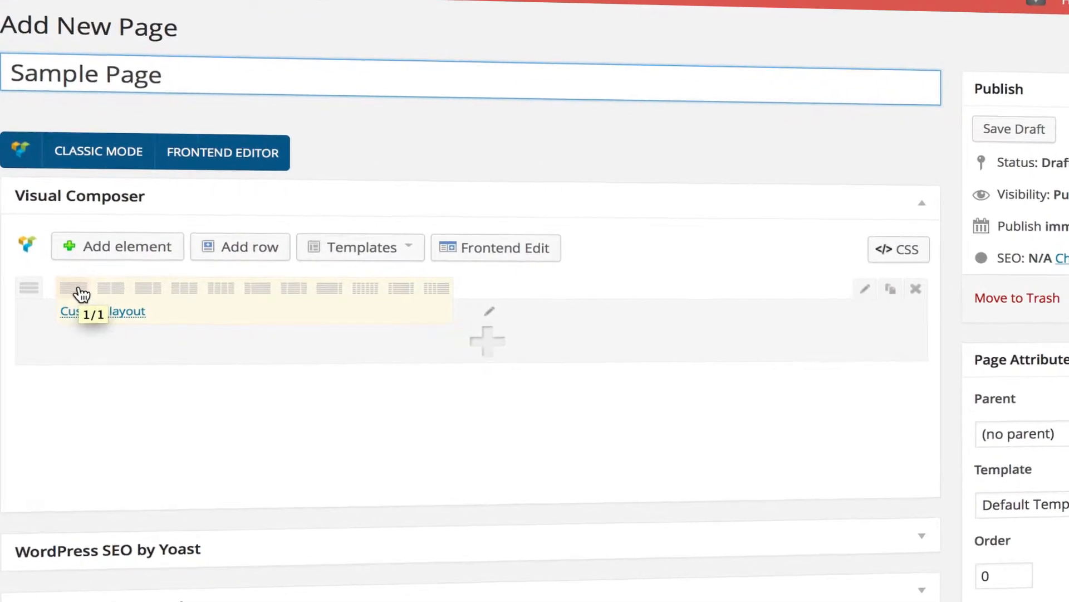
click(281, 294)
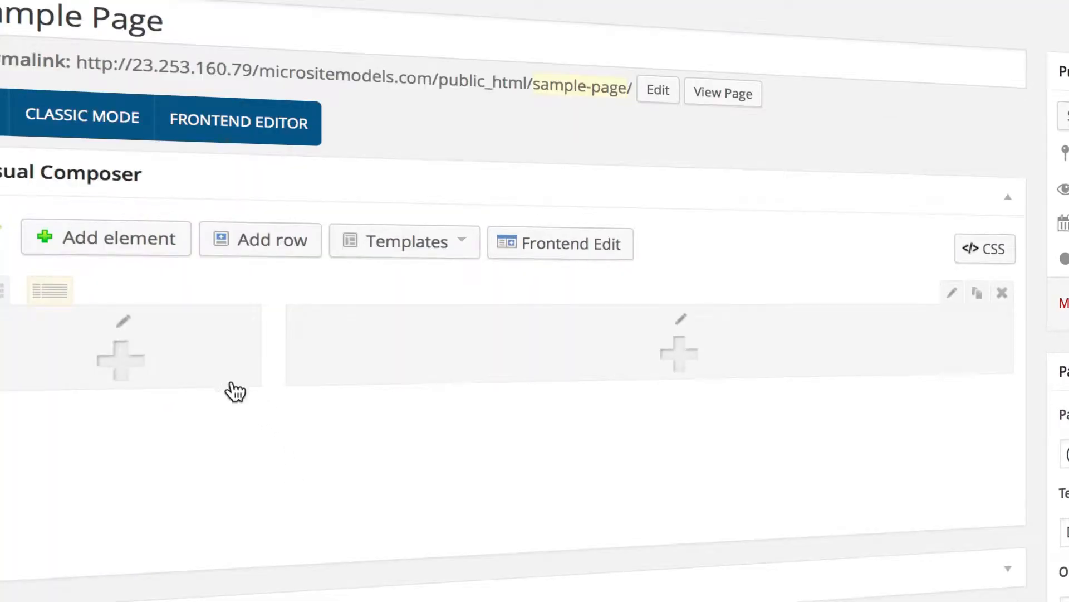
mouse_move(310, 354)
mouse_down()
mouse_move(509, 341)
mouse_move(957, 358)
mouse_up()
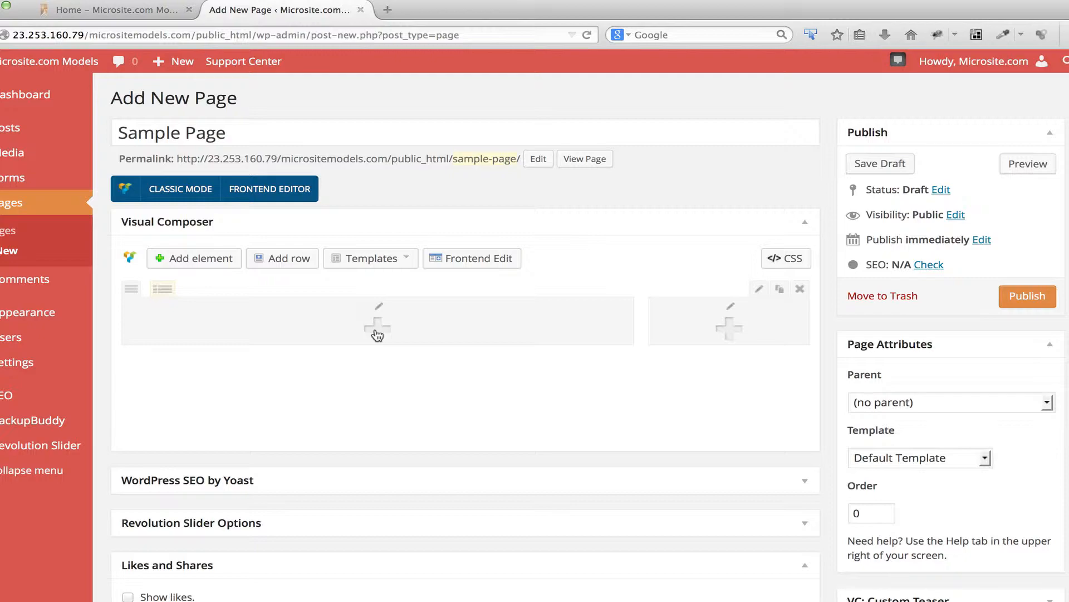
- Add a Text Block element to the wide column, finding it by searching for "text"
click(378, 332)
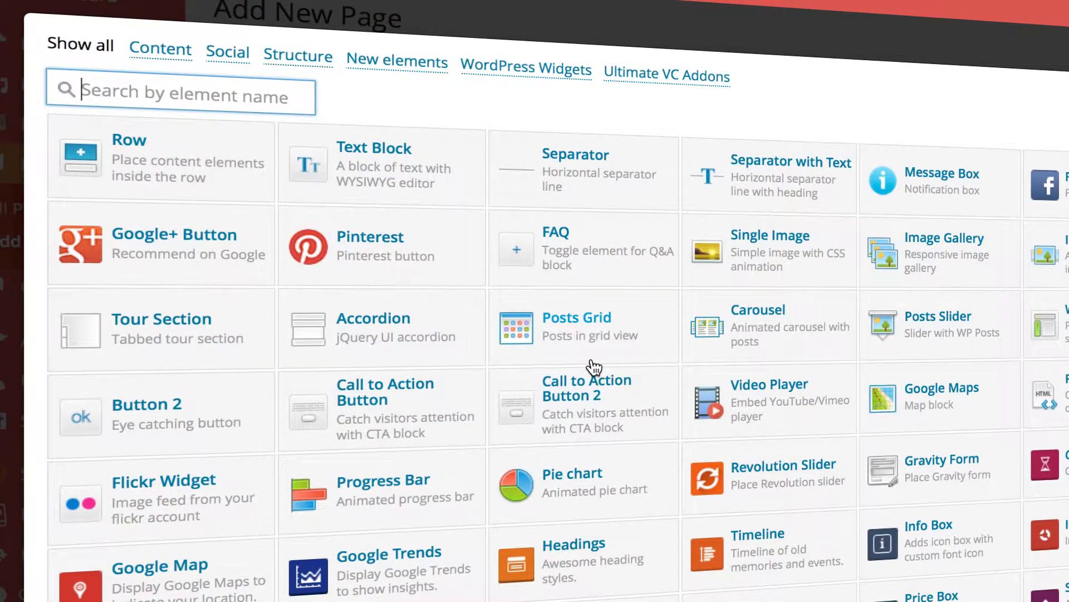
click(274, 94)
text(text)
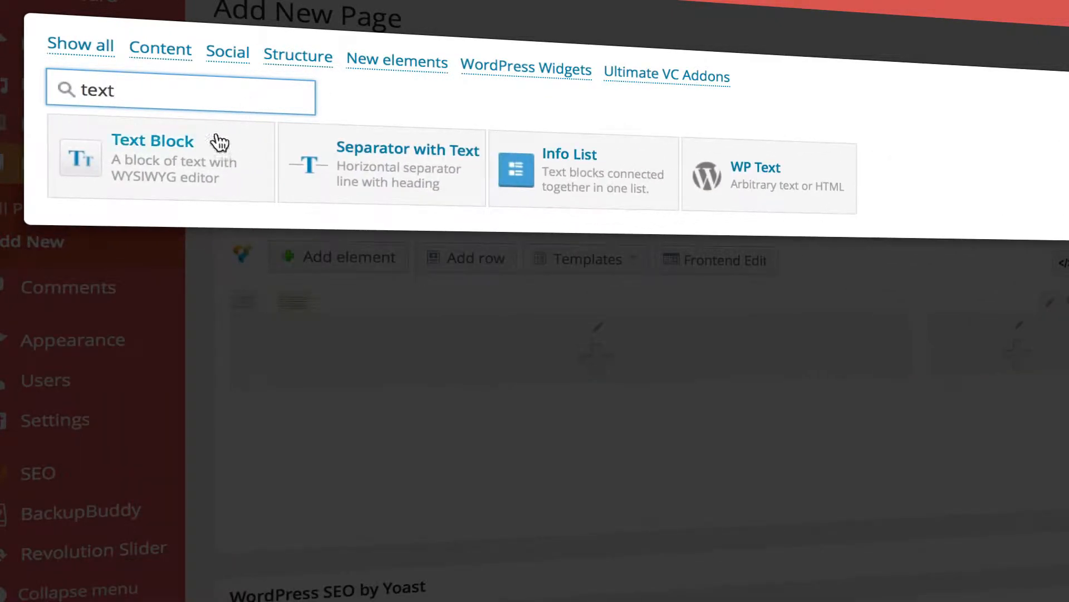
click(192, 154)
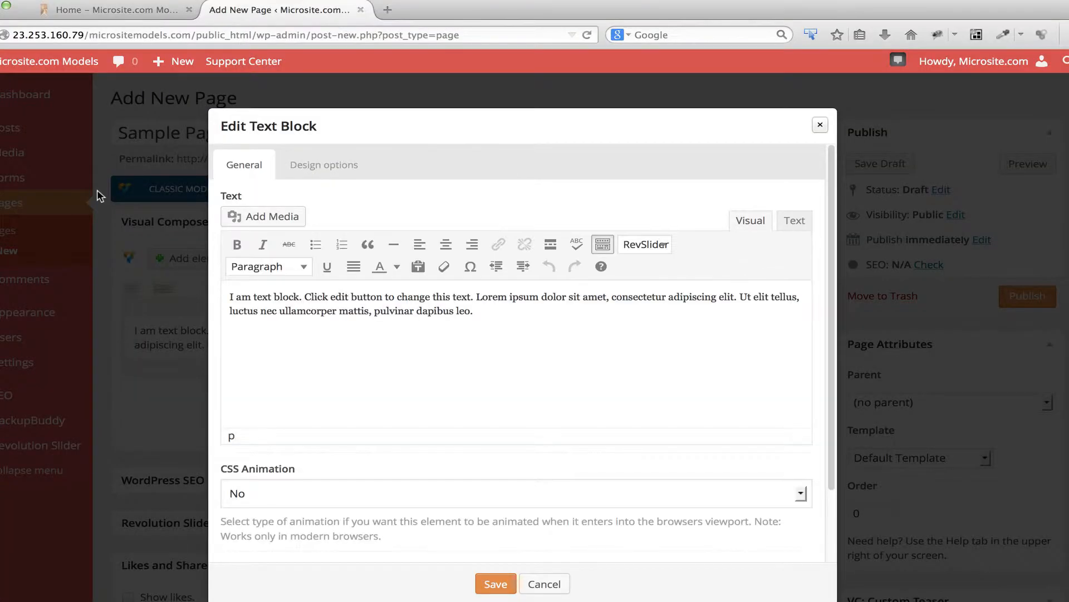
- Replace the text block's placeholder with the example "To be, or not to be" passage ending in "the whips and scorns of time."
drag(477, 311, 219, 293)
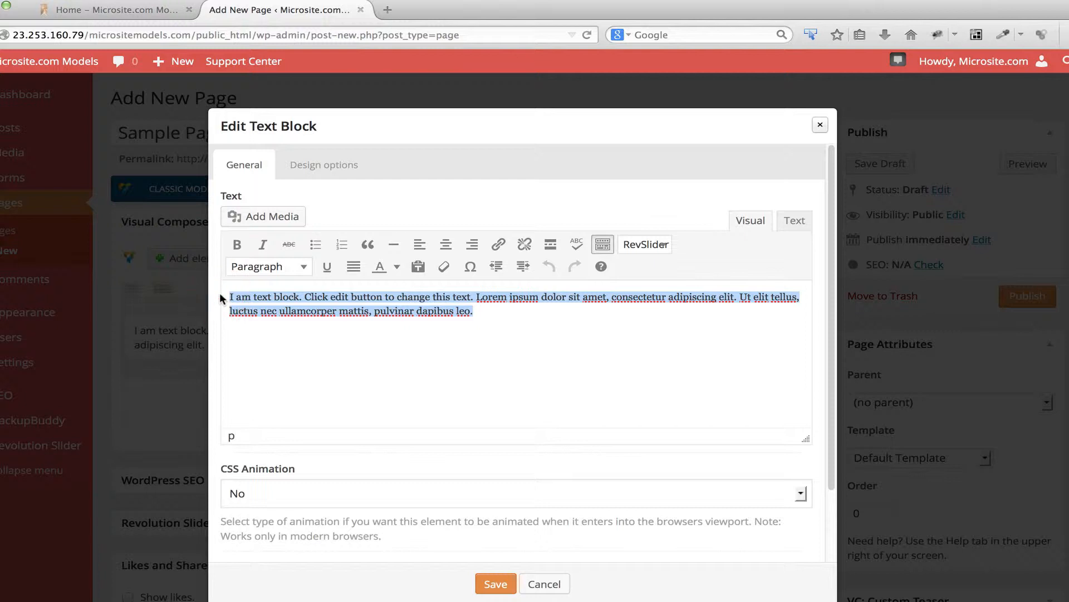
text(This is my example text. To be, or not to be--that is the question: Whether 'tis nobler in the mind to suffer. The slings and arrows of outrageous fortune. Or to take arms against a sea of troubles. And by opposing end them. To die, to sleep-- No more--and by a sleep to say we end The heartache, and the thousand natural shocks That flesh is heir to. 'Tis a consummation Devoutly to be wished. To die, to sleep-- To sleep--perchance to dream: ay, there's the rub, For in that sleep of death what dreams may come When we have shuffled off this mortal coil, Must give us pause. There's the respect That makes calamity of so long life. For who would bear the whips and scorn)
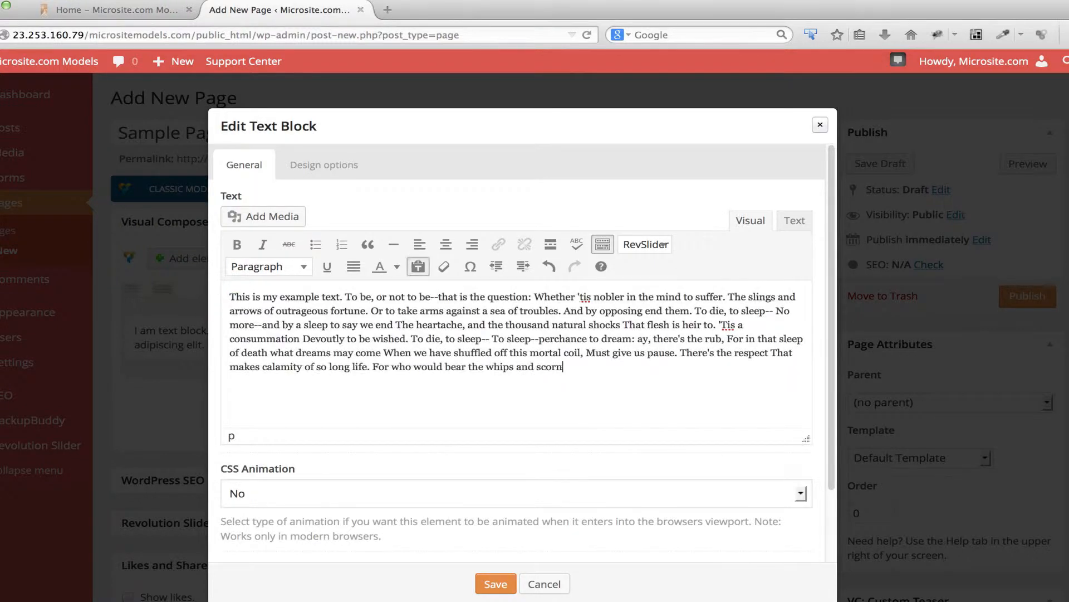
text(s of time.)
- Insert the line "Hamlet's Speech" above the passage in the text block
click(230, 296)
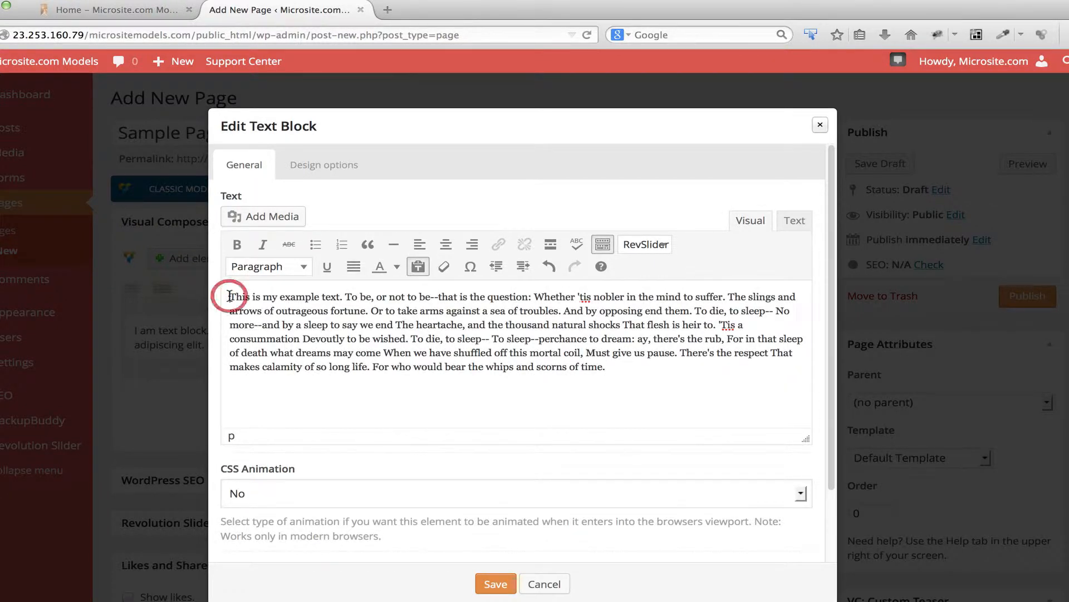
key(Return)
key(Up)
text(Hamle)
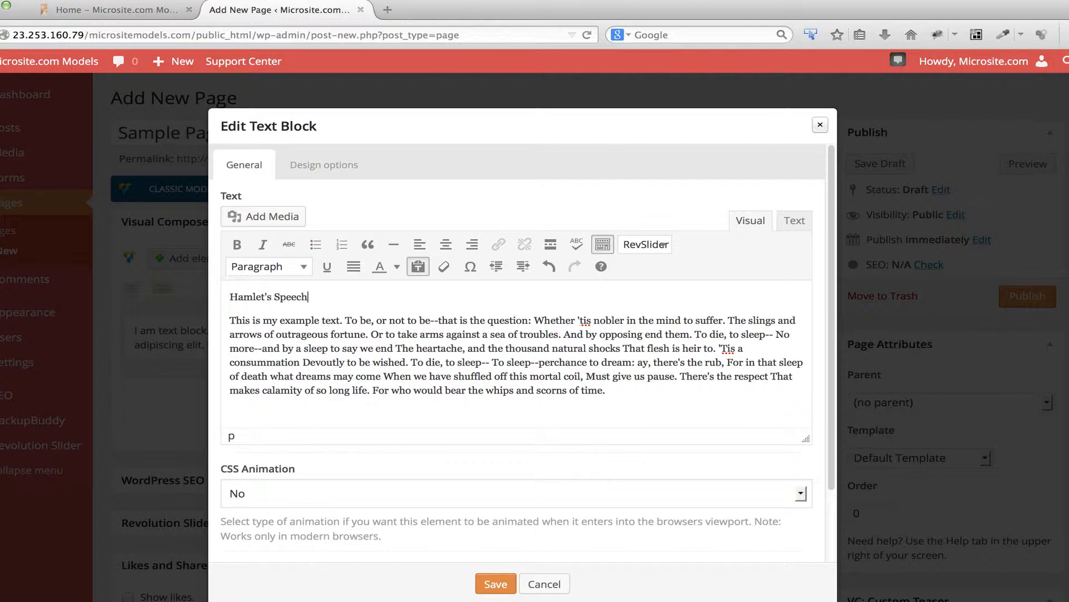
text(t's Speech)
- Format the "Hamlet's Speech" line as Heading 2 and save the text block
drag(323, 300, 226, 297)
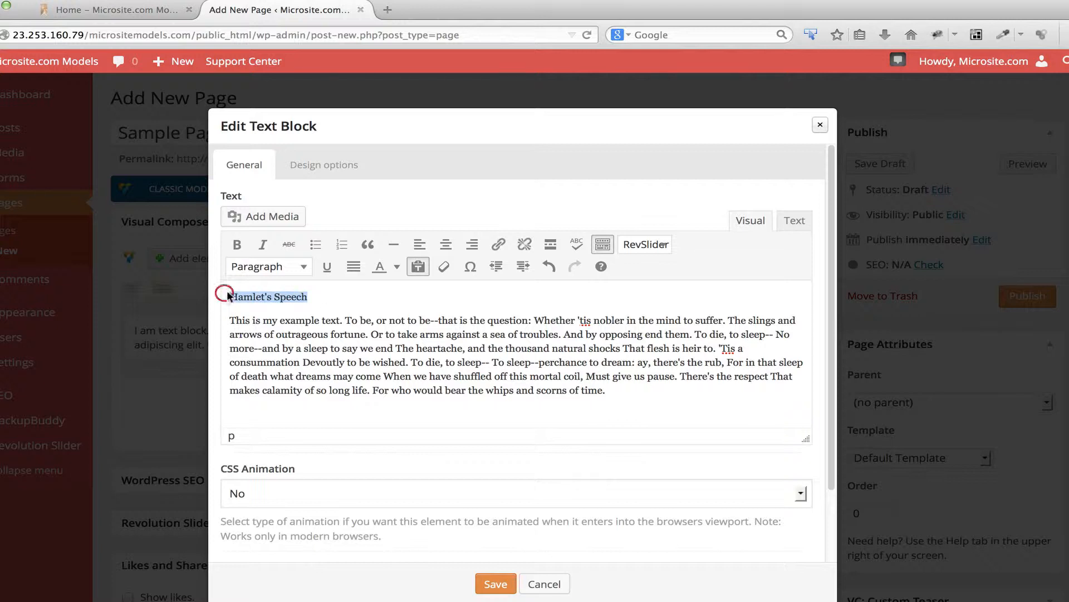
click(302, 267)
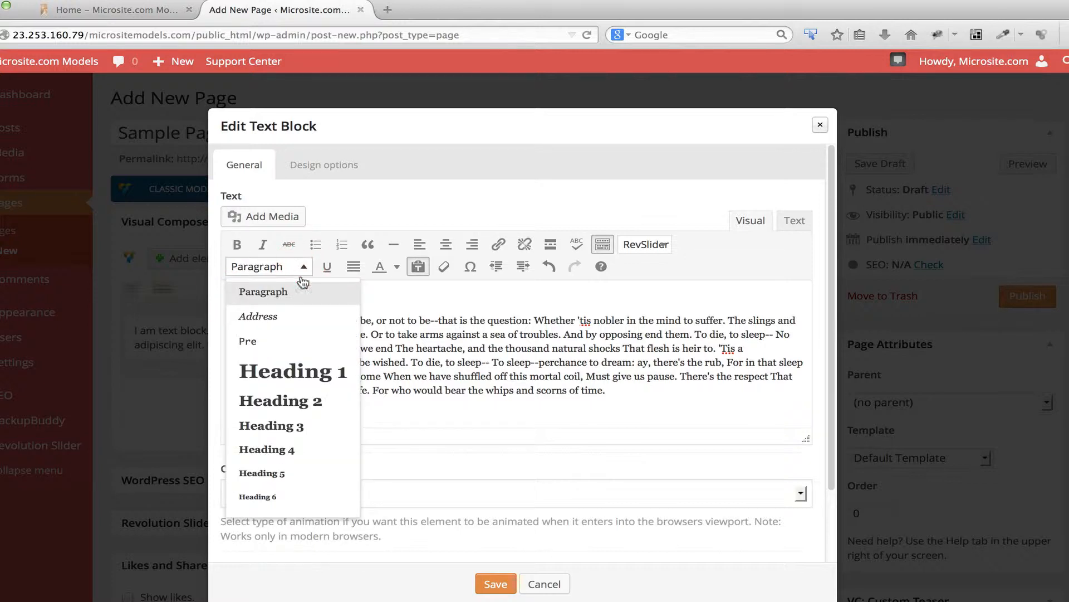
click(295, 400)
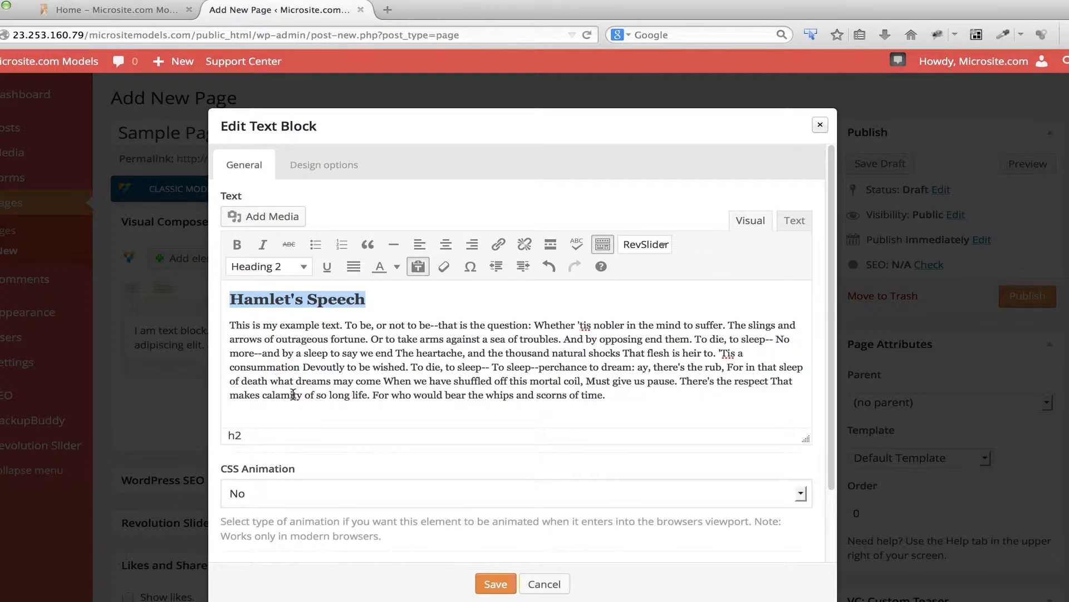
click(489, 584)
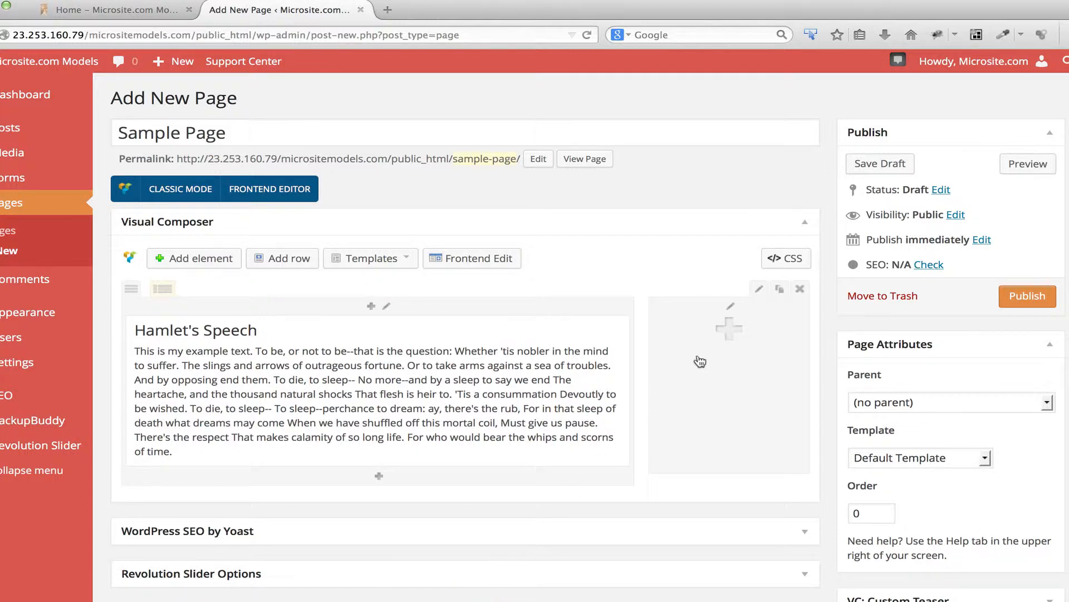
- Add a Single Image element to the empty narrow column, finding it by searching for "image"
click(730, 334)
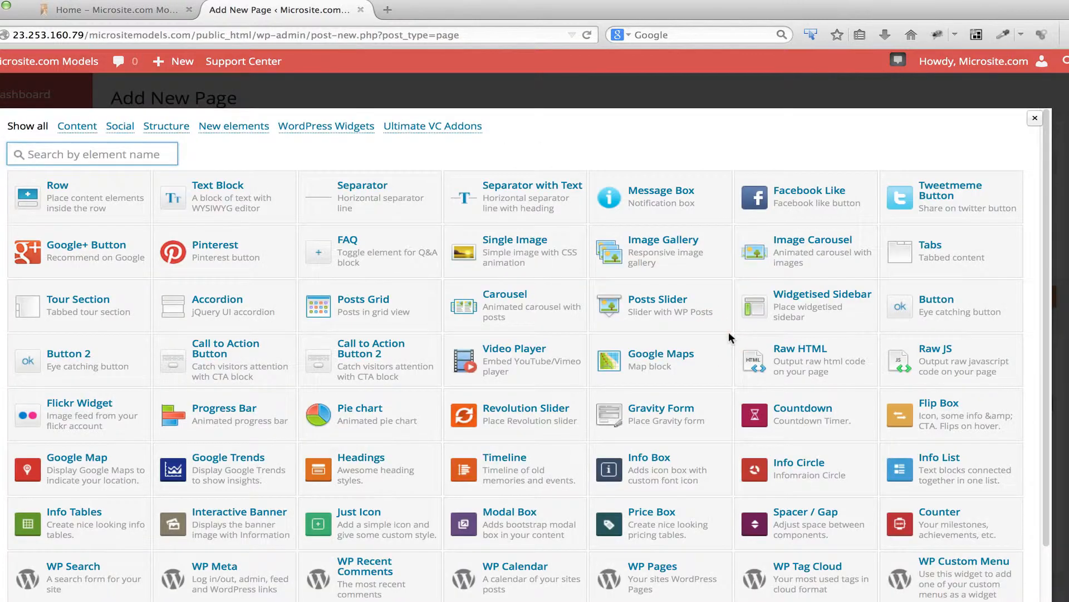
click(88, 154)
text(image)
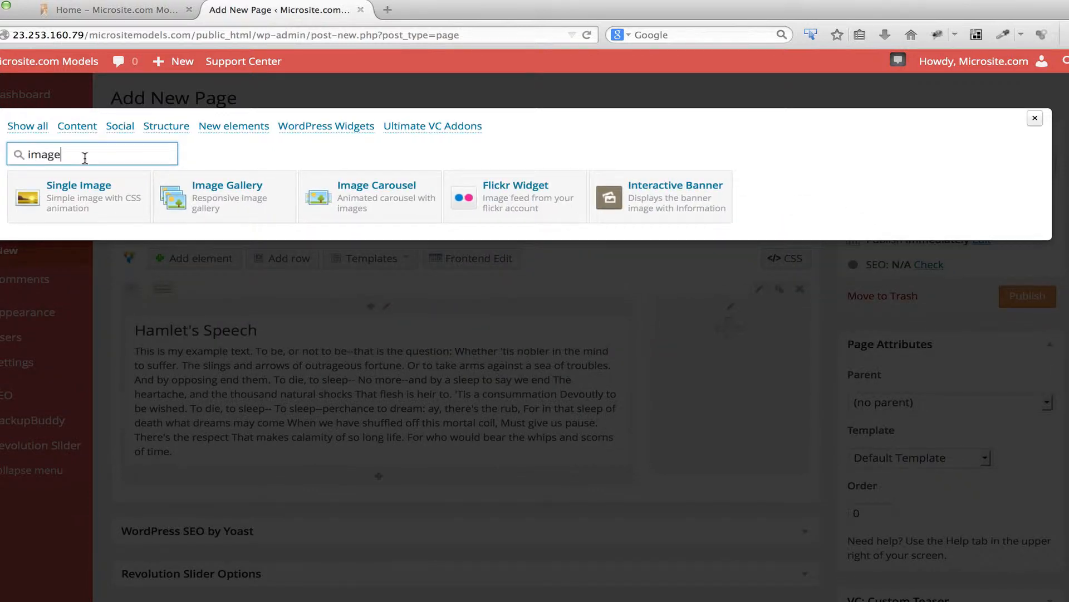
click(86, 194)
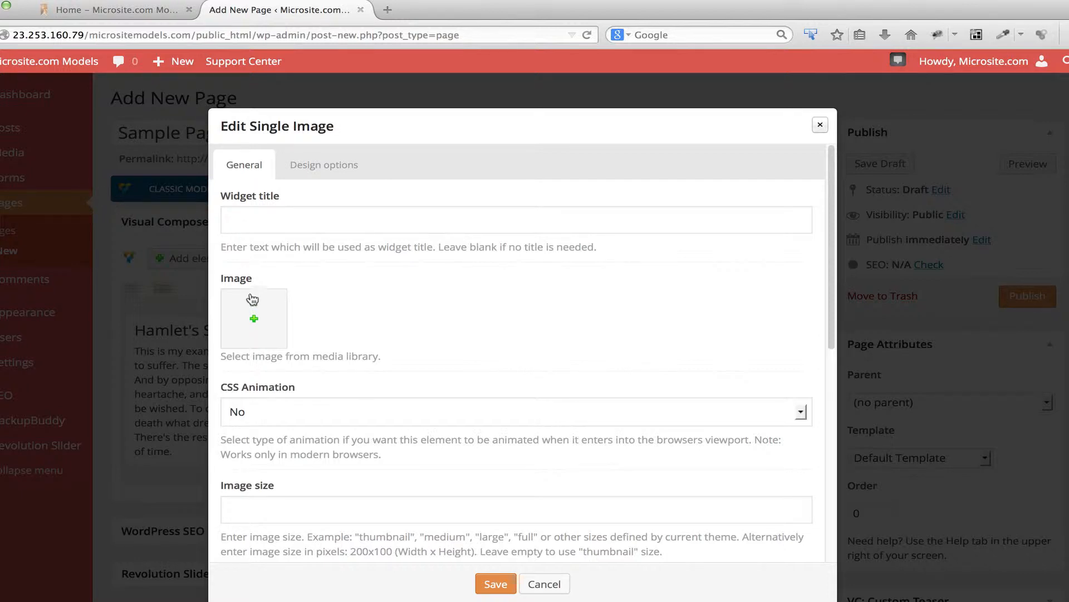
- Open the media library for the Single Image element, try a keyword search, and filter the images to the Animals category
click(254, 323)
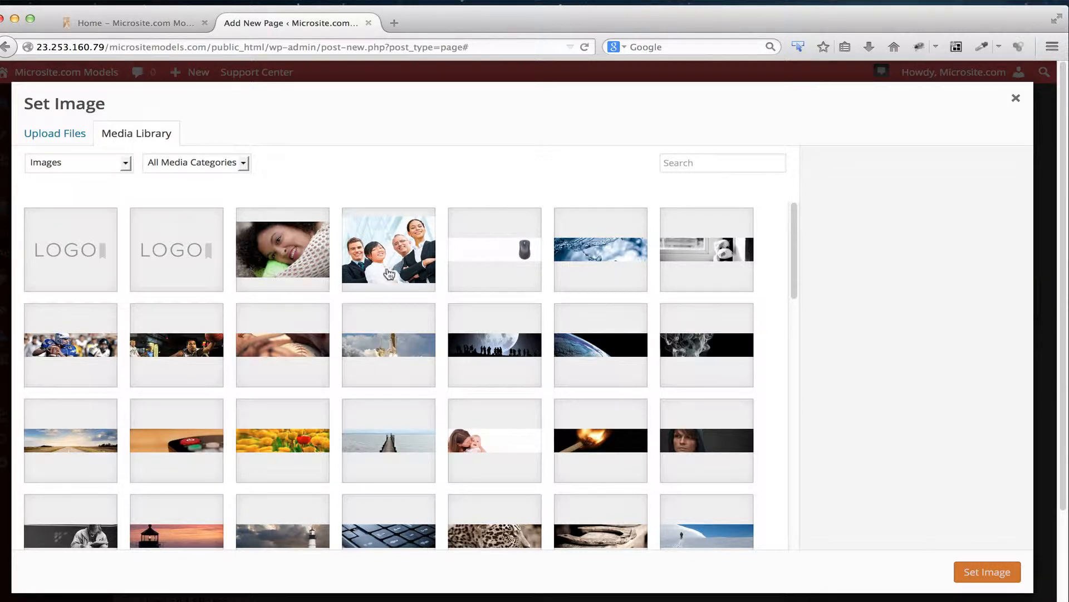
click(682, 168)
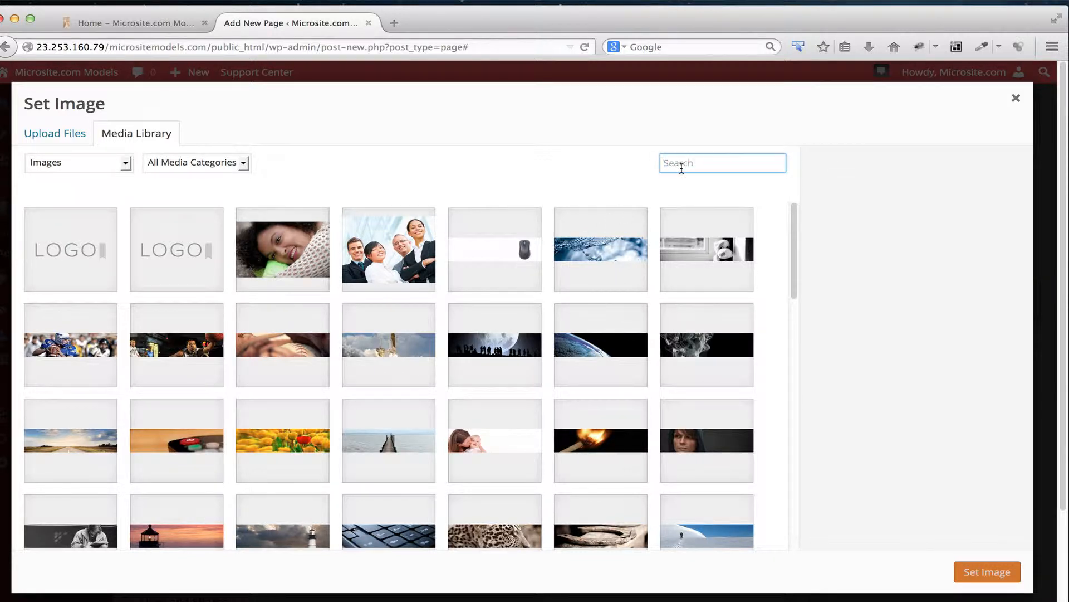
text(peo)
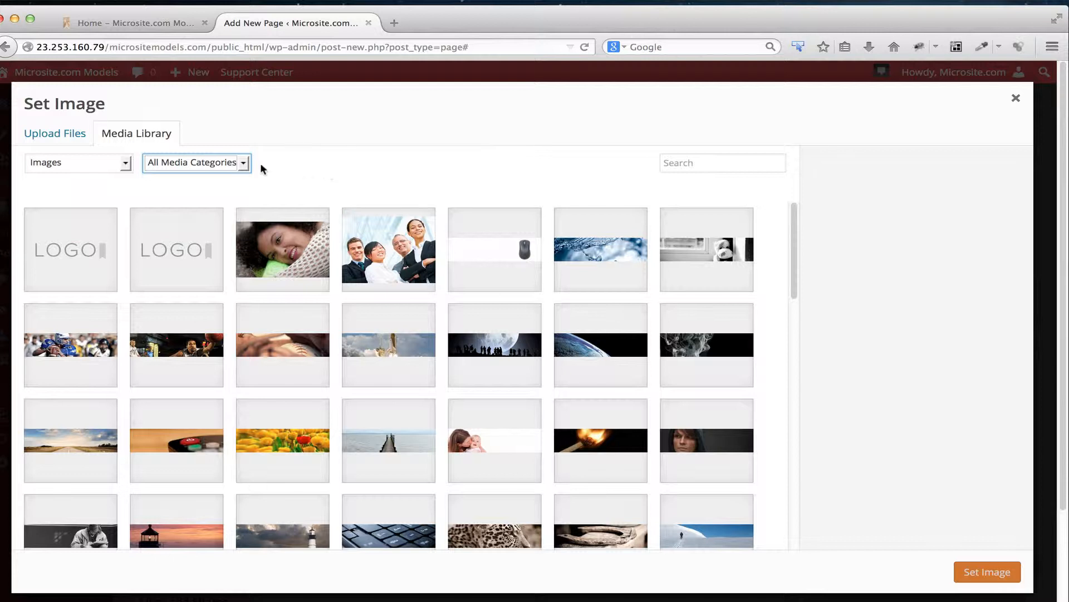
click(244, 162)
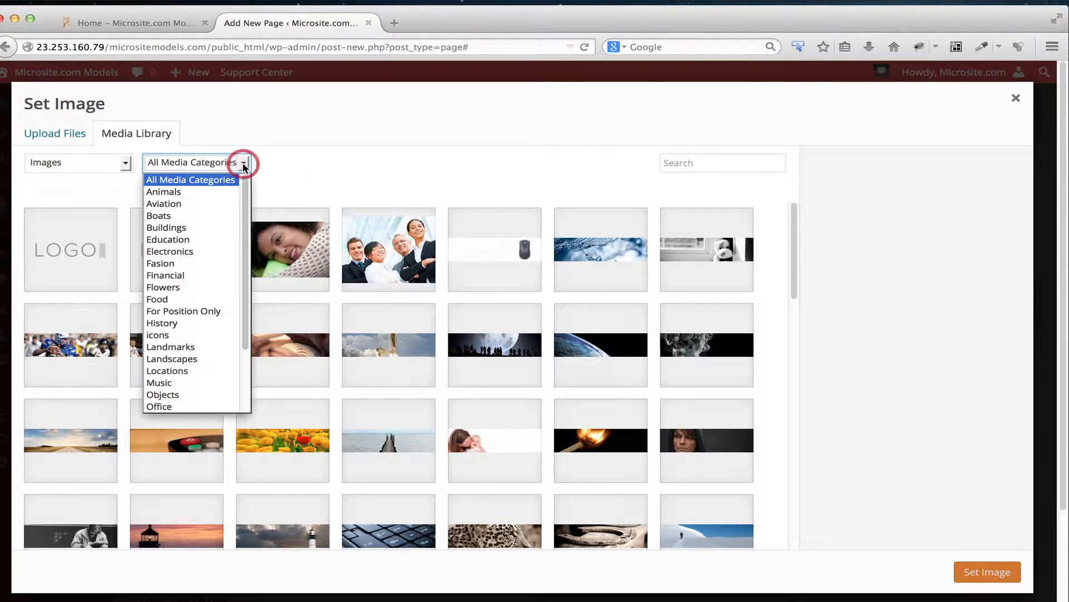
click(219, 192)
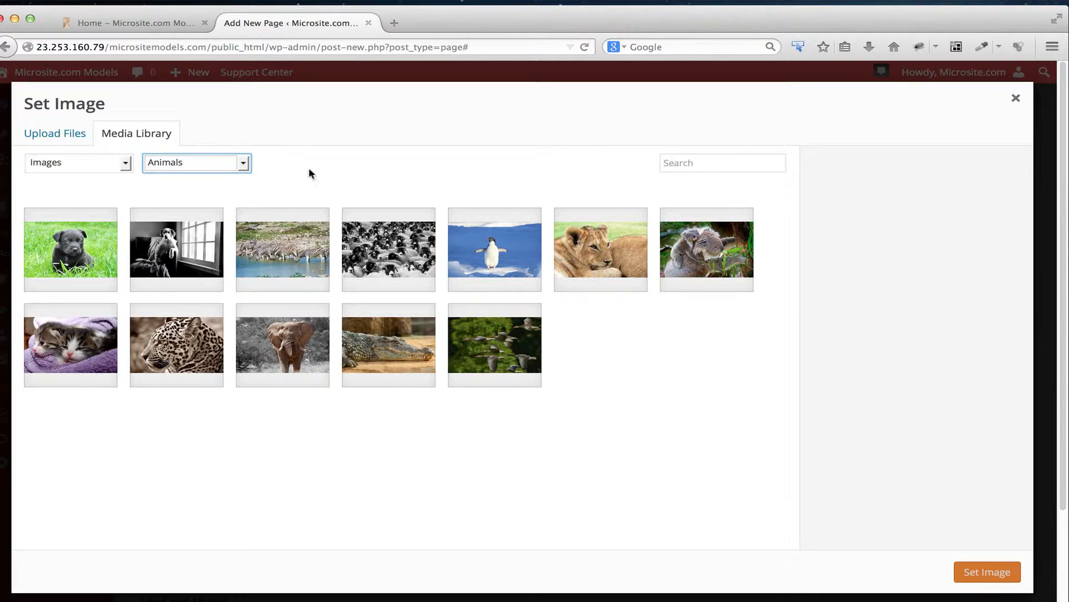
- Check the file upload option, then set animals-dog-chair.jpg from the media library as the Single Image element's picture
click(70, 138)
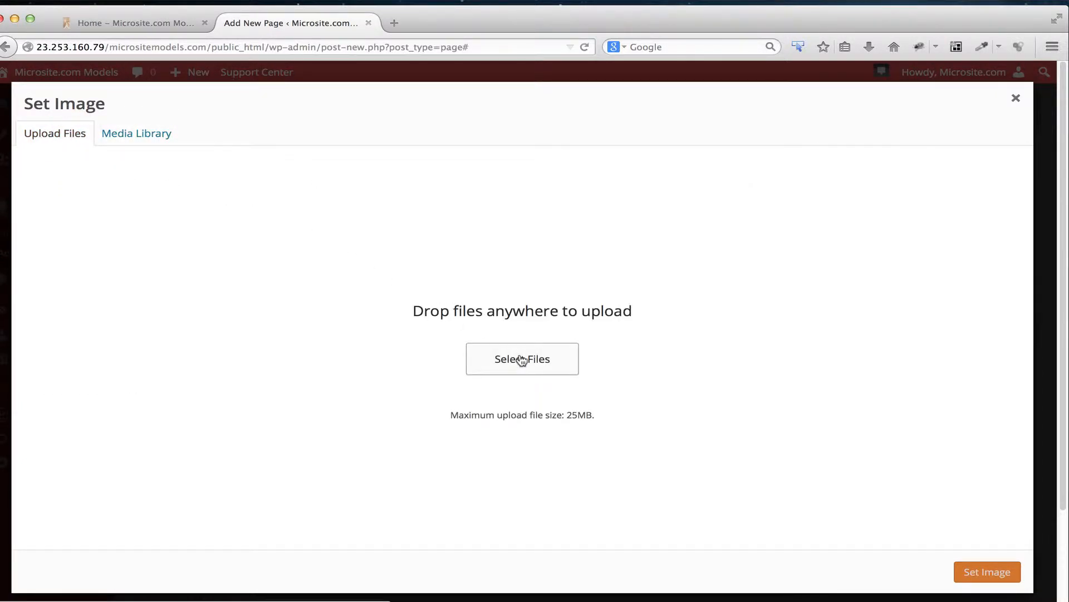
click(165, 137)
click(189, 256)
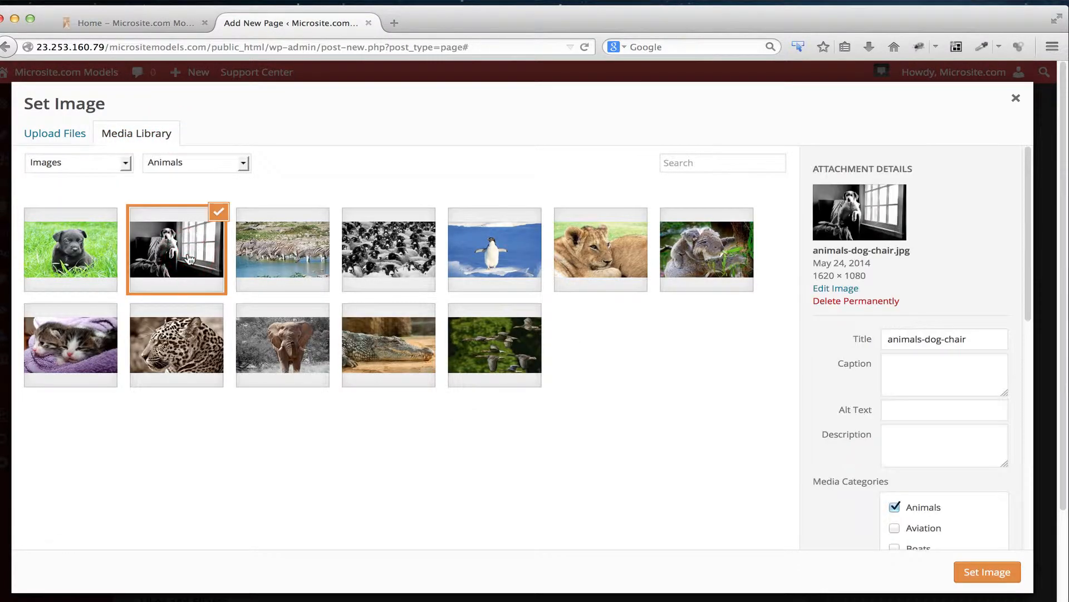
click(983, 568)
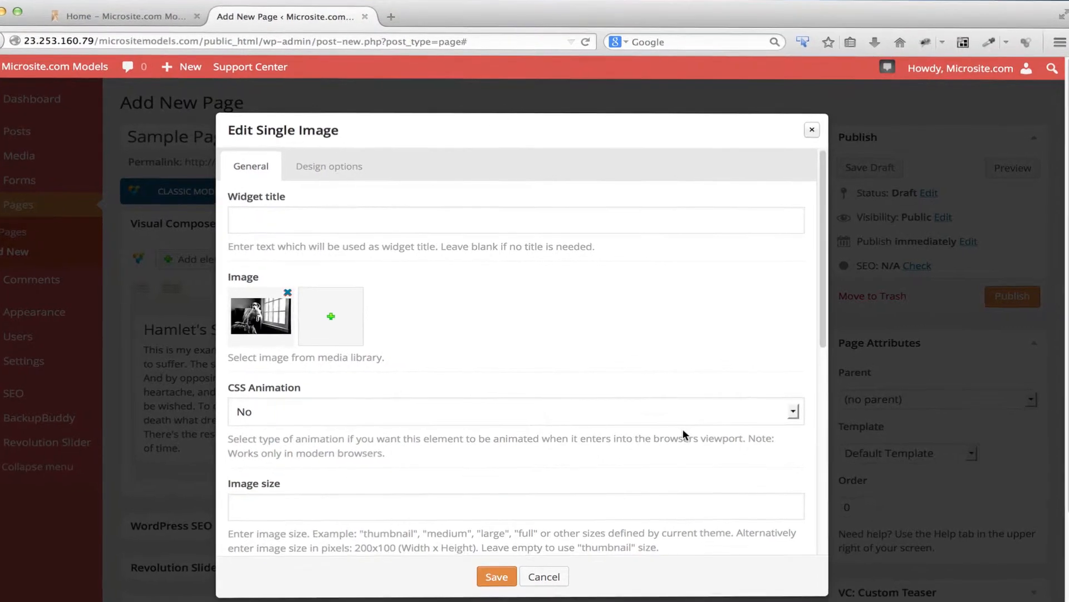
- Set the image size of the Single Image element to "full"
scroll(680, 427, down, 1)
scroll(688, 434, down, 3)
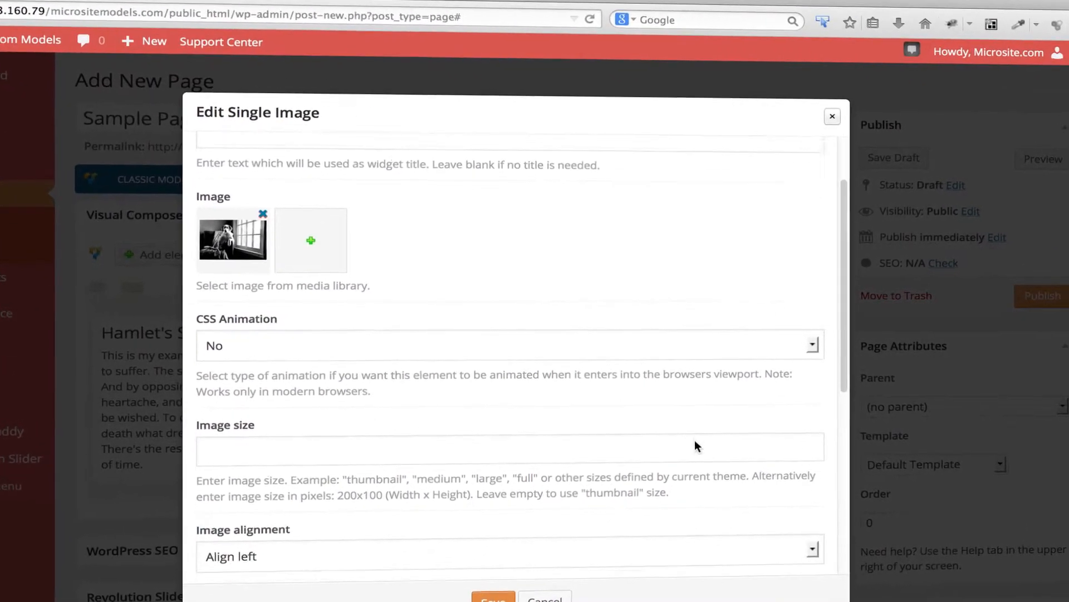
click(669, 393)
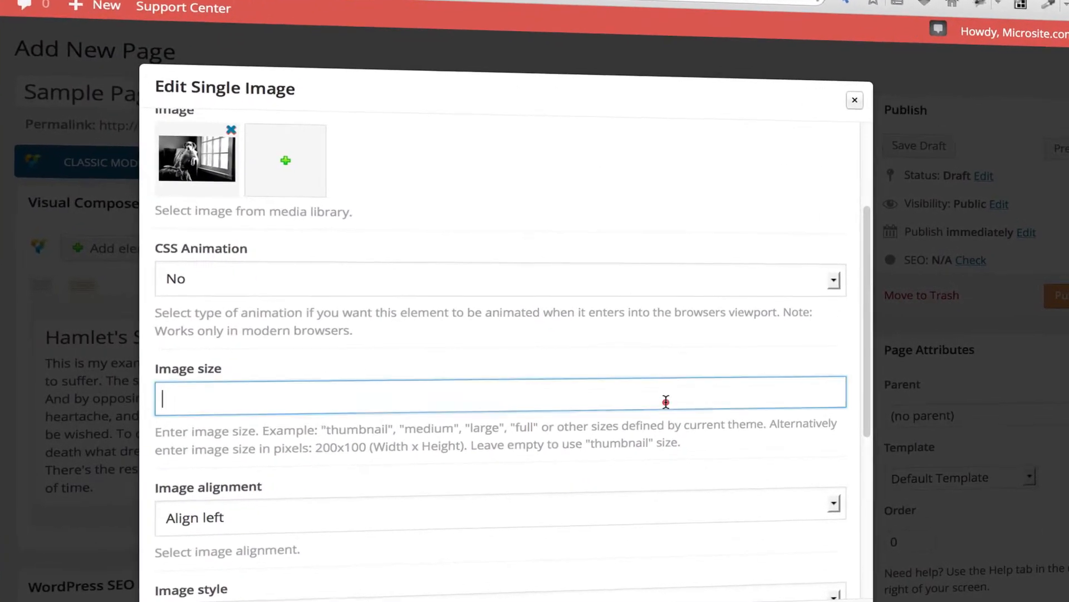
text(full)
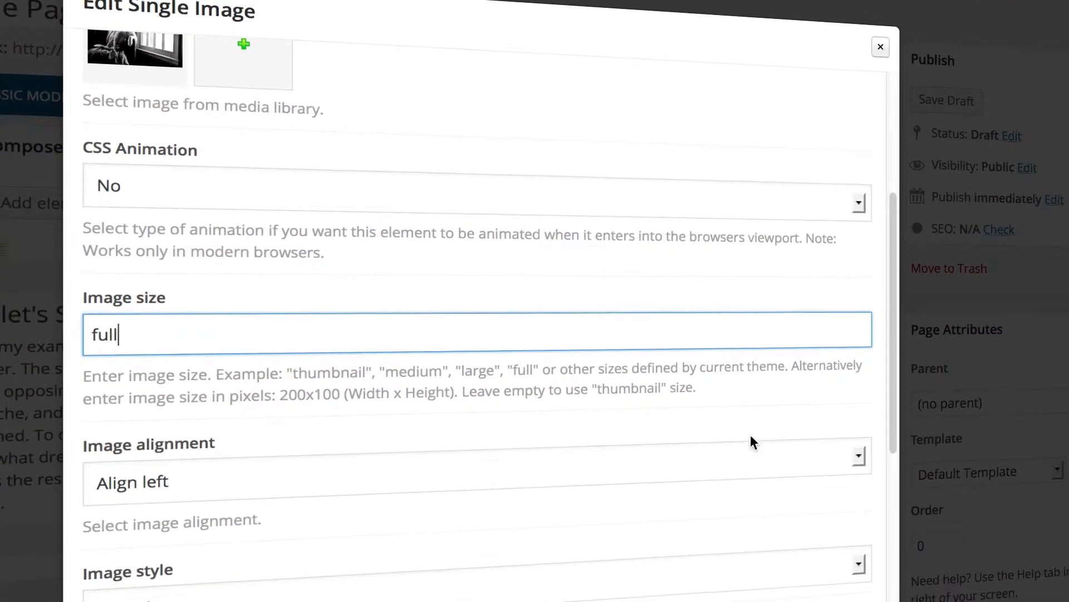
- Keep the image alignment at Align left and set the image style to 3D Shadow
click(860, 449)
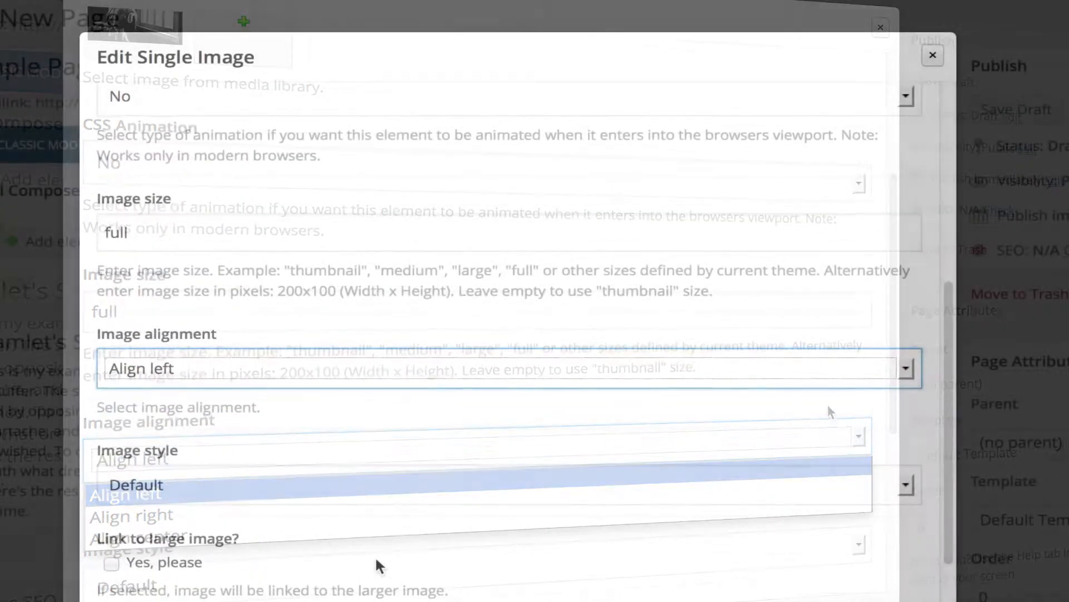
scroll(747, 315, down, 2)
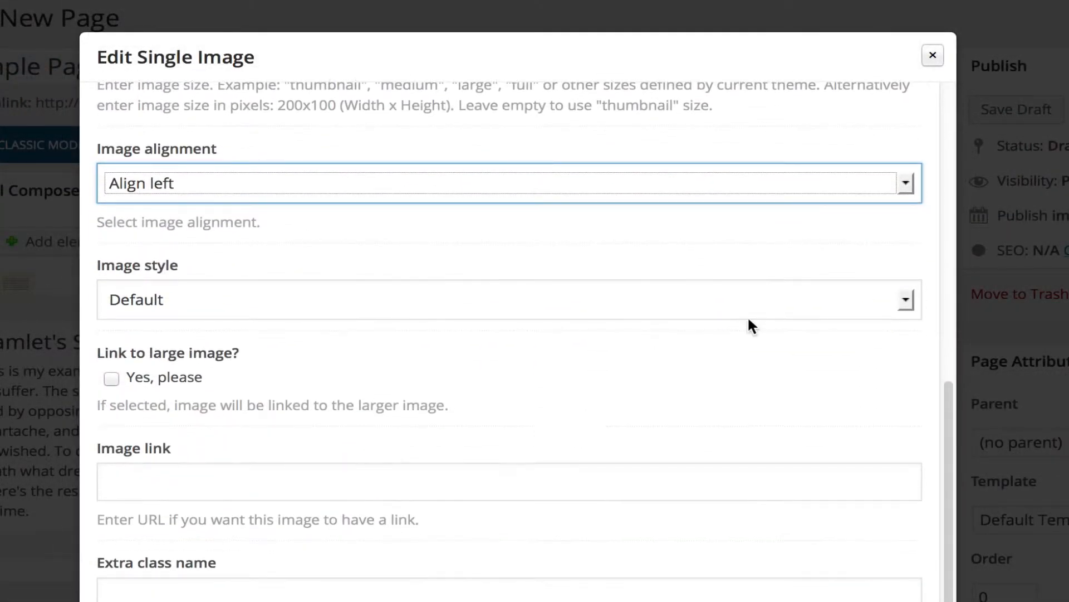
click(906, 300)
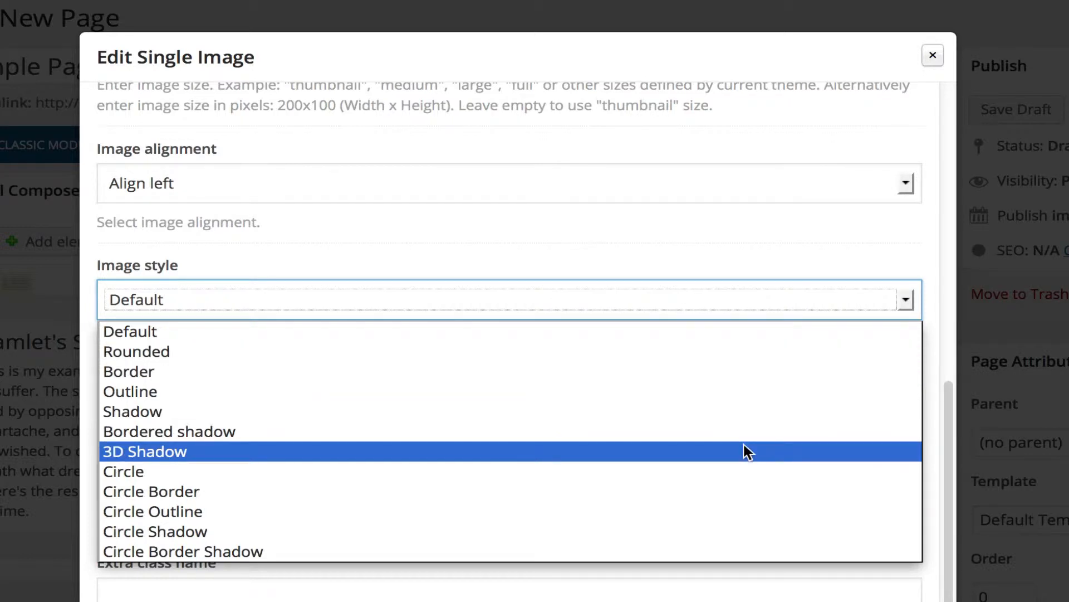
click(747, 452)
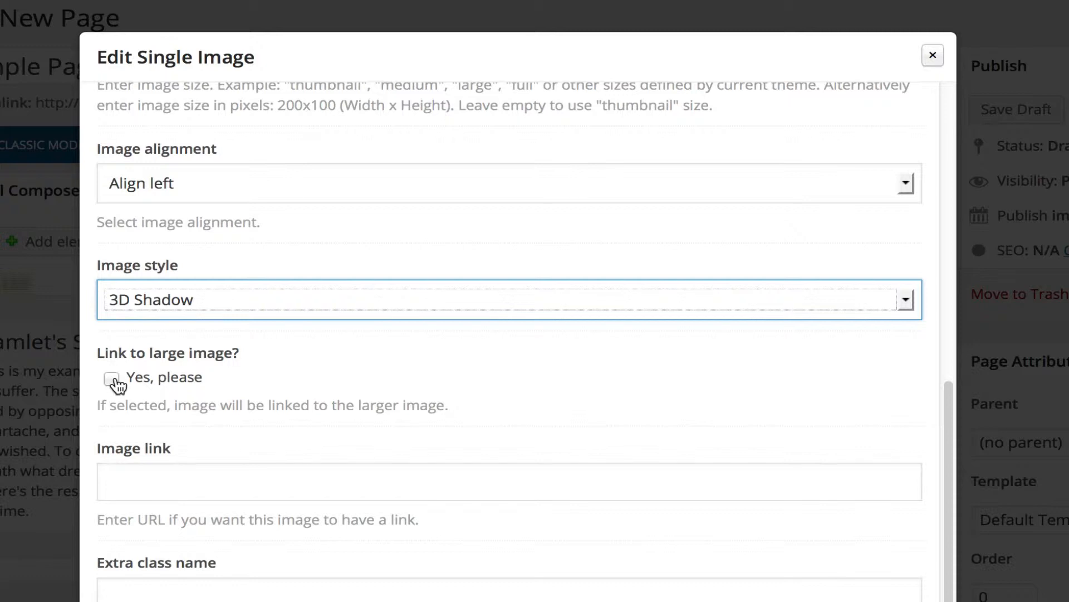
click(150, 472)
text(http://www.anotherpage.com)
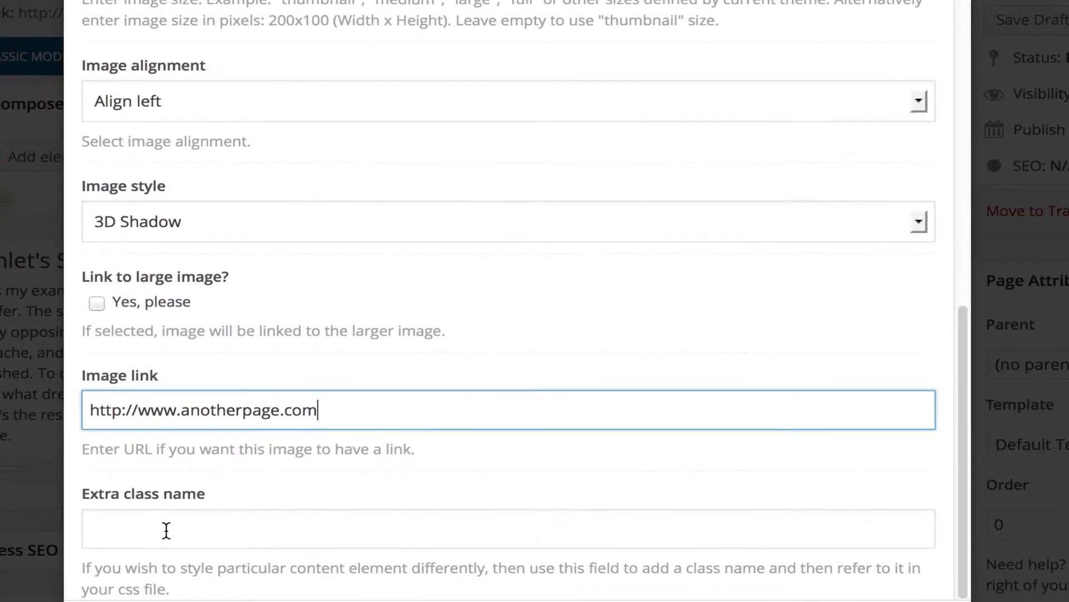
click(163, 514)
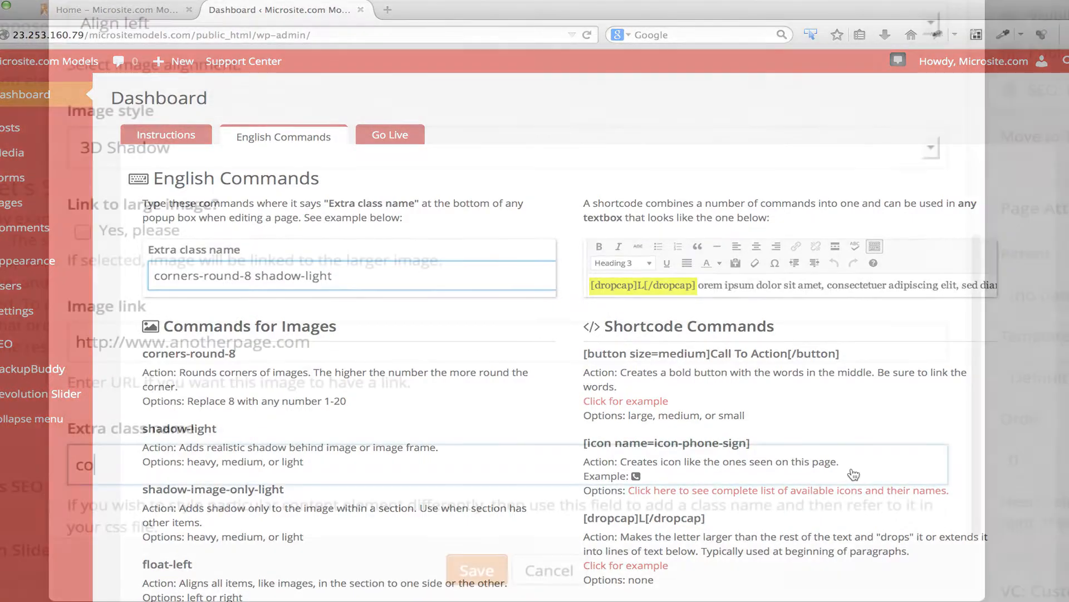
text(corners-round-8)
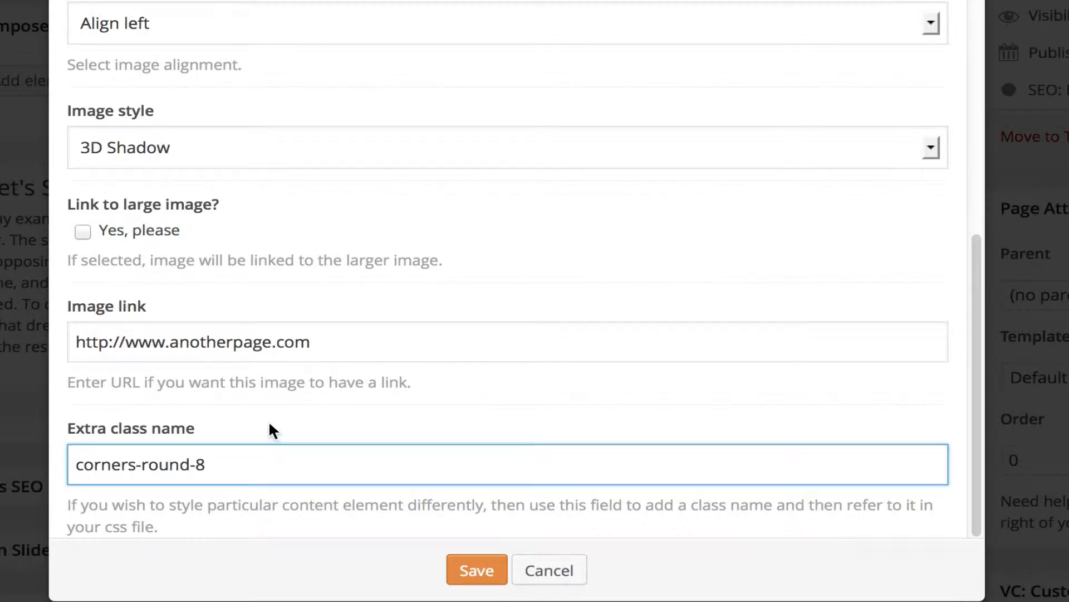
click(475, 574)
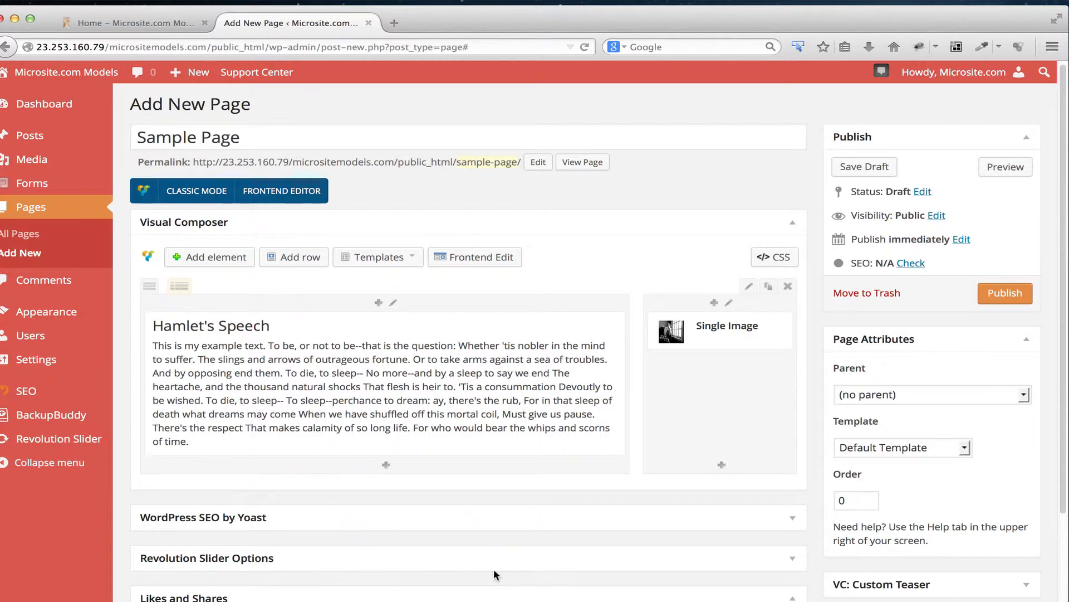
- Publish Sample Page and open it in the frontend editor
click(1001, 294)
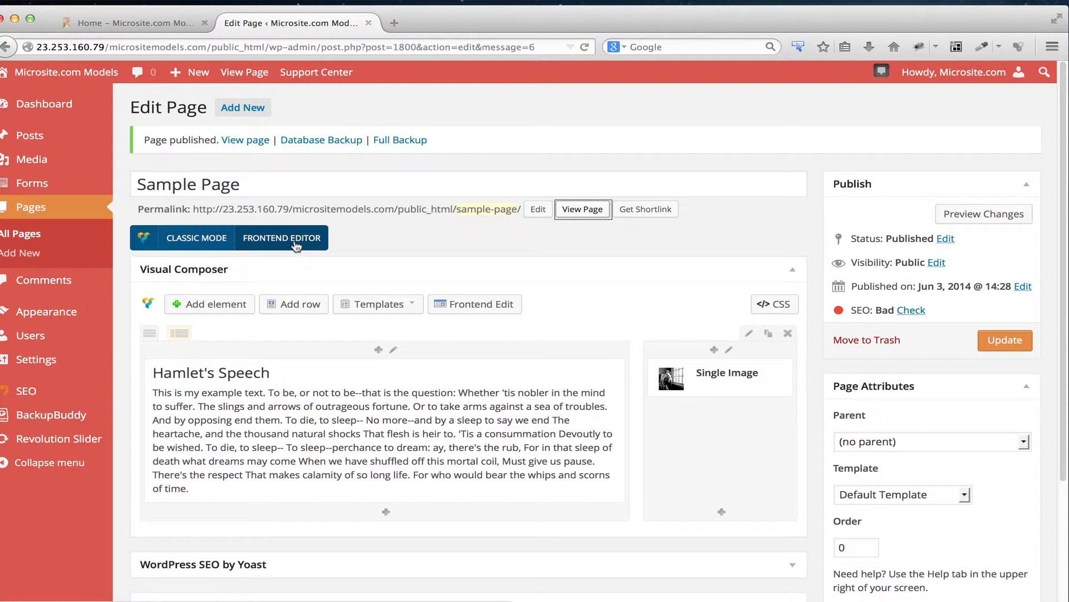
click(295, 245)
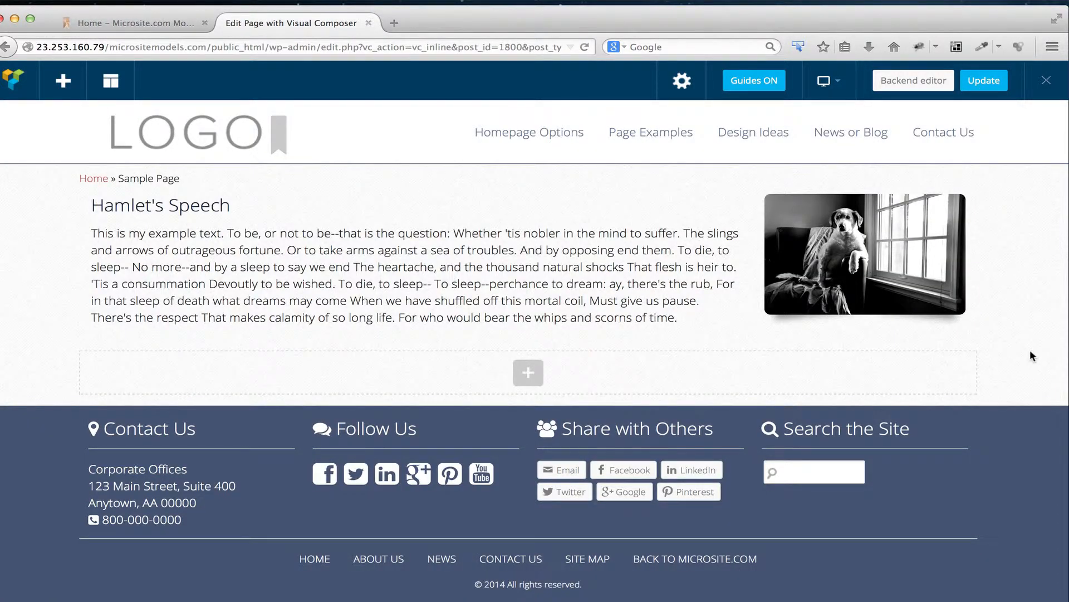
- Duplicate the row with the text and dog image, and change the copy's layout to three equal columns
mouse_move(846, 280)
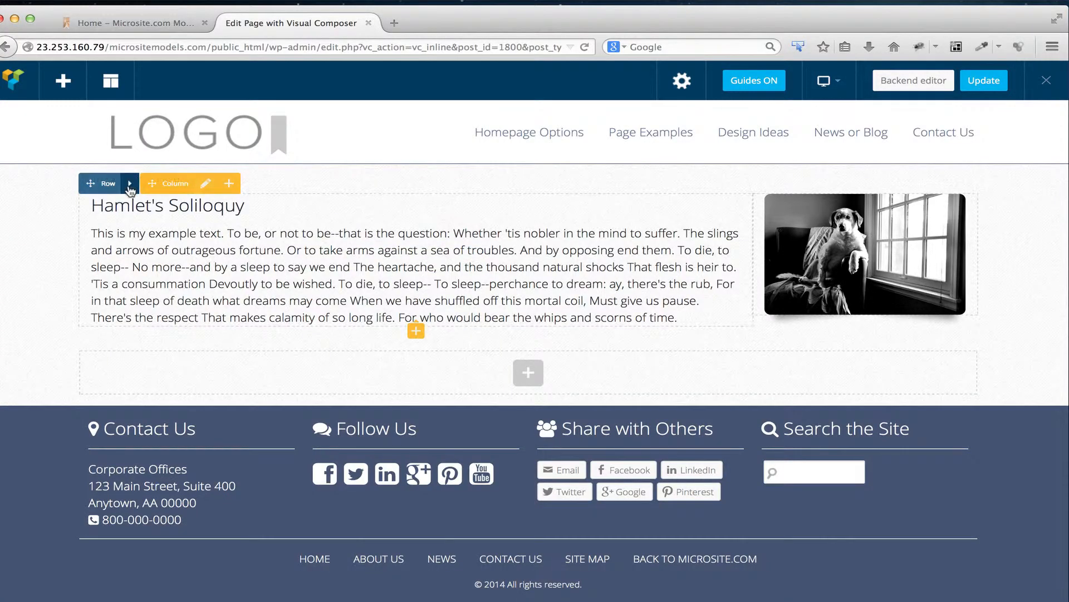
click(131, 184)
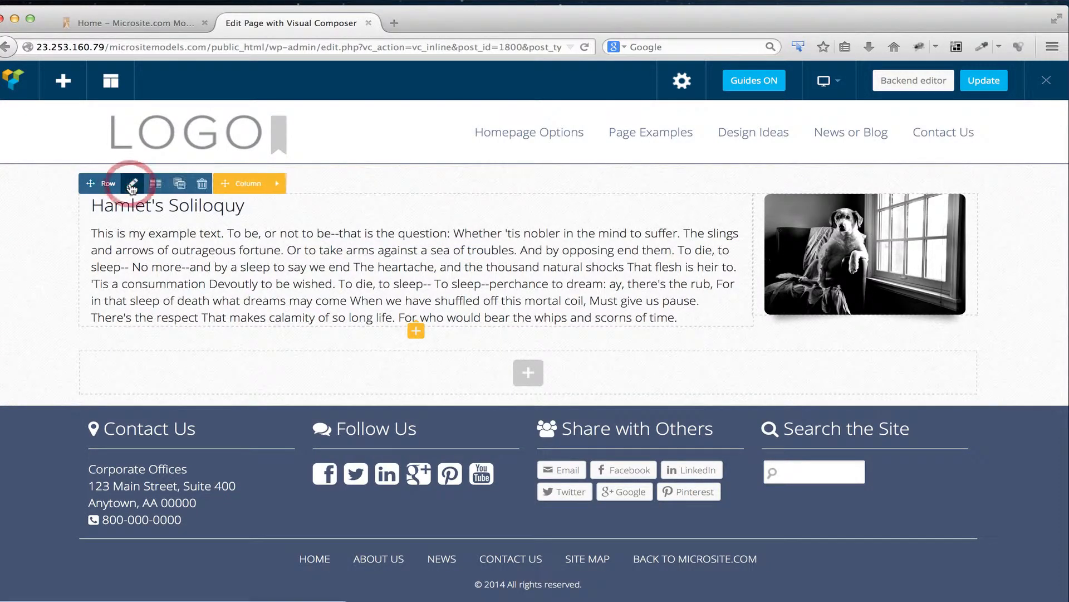
click(180, 184)
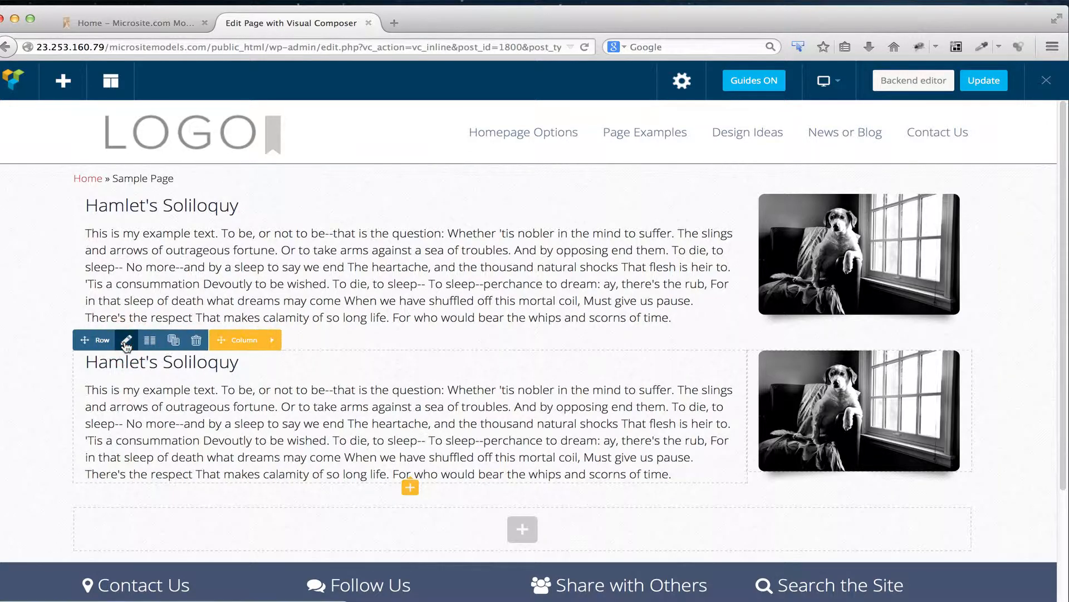
click(149, 339)
click(631, 187)
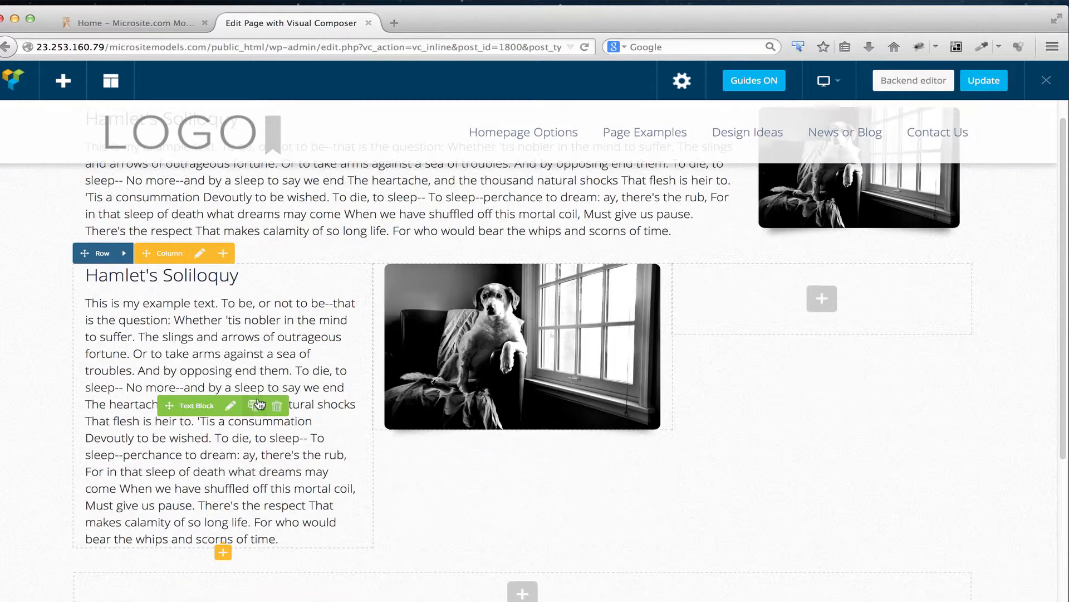
- Duplicate the lower row's text block into its empty third column, and move the image column to the end of that row
click(256, 405)
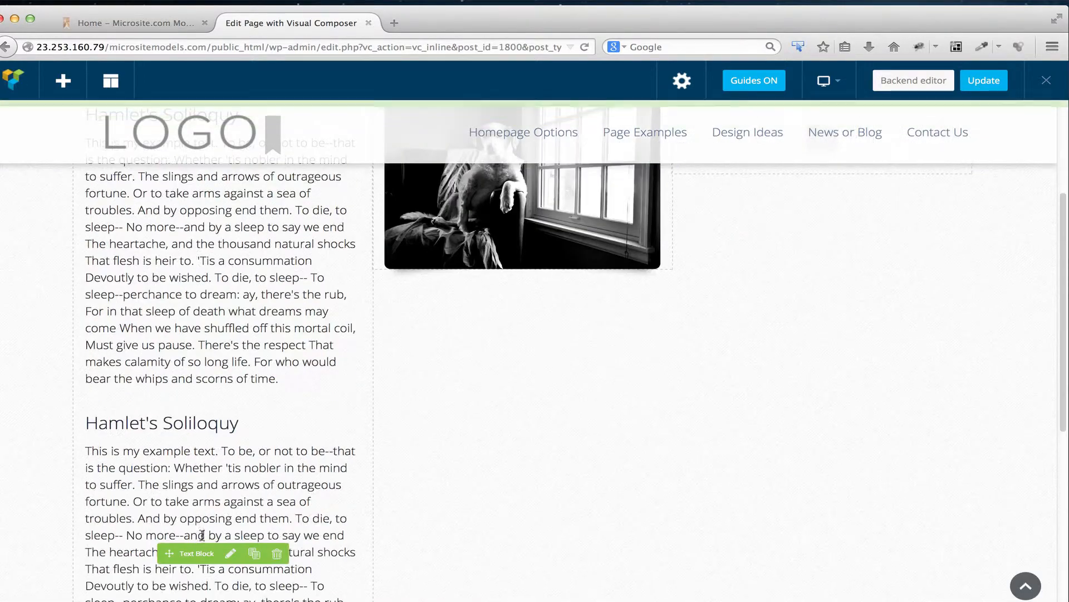
drag(169, 553, 750, 179)
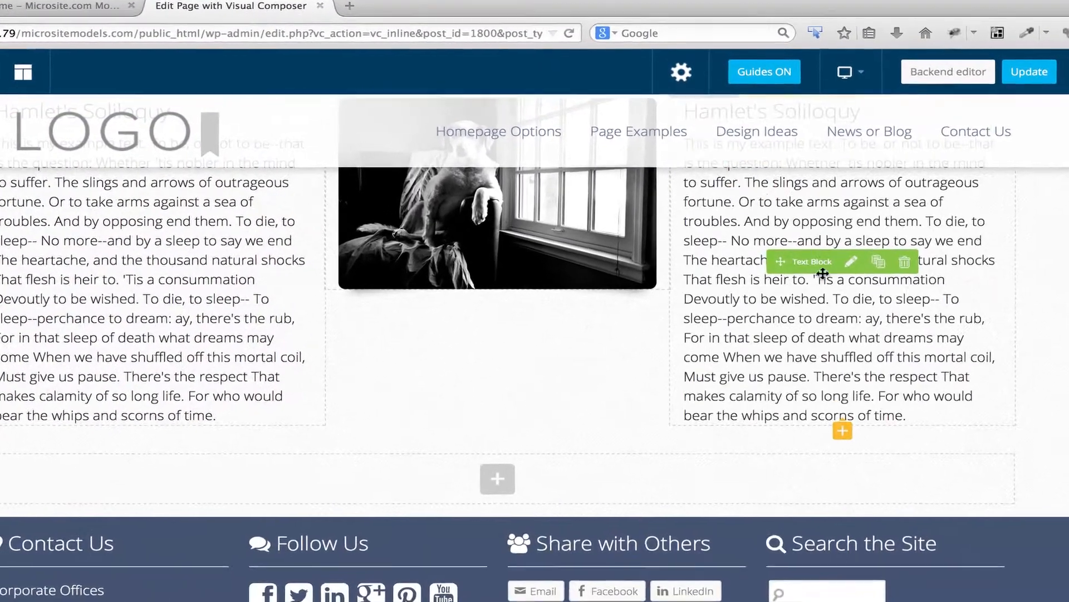
scroll(830, 284, up, 5)
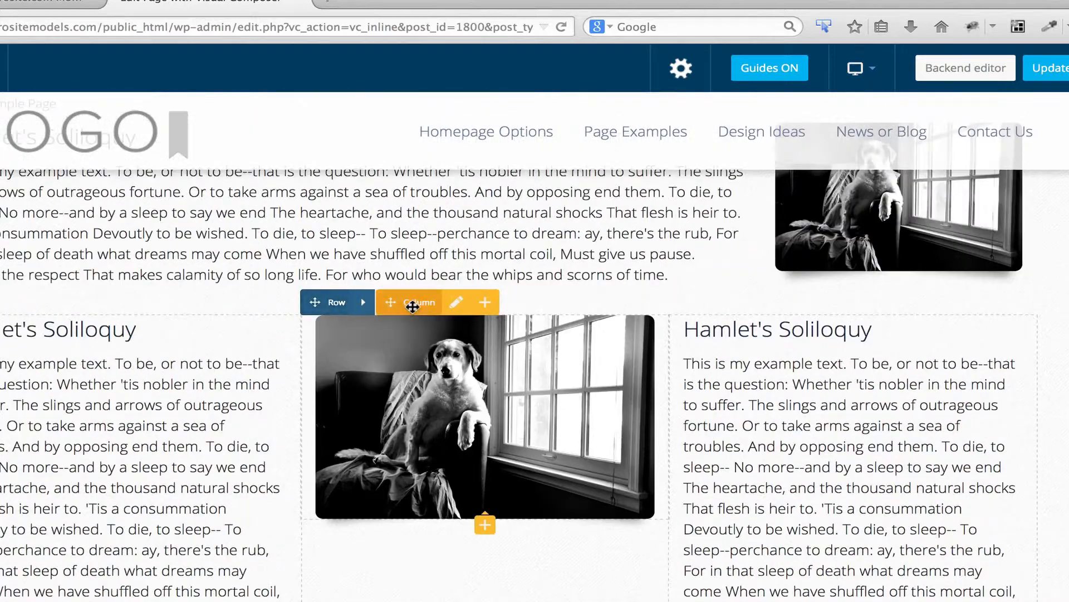
drag(410, 303, 888, 318)
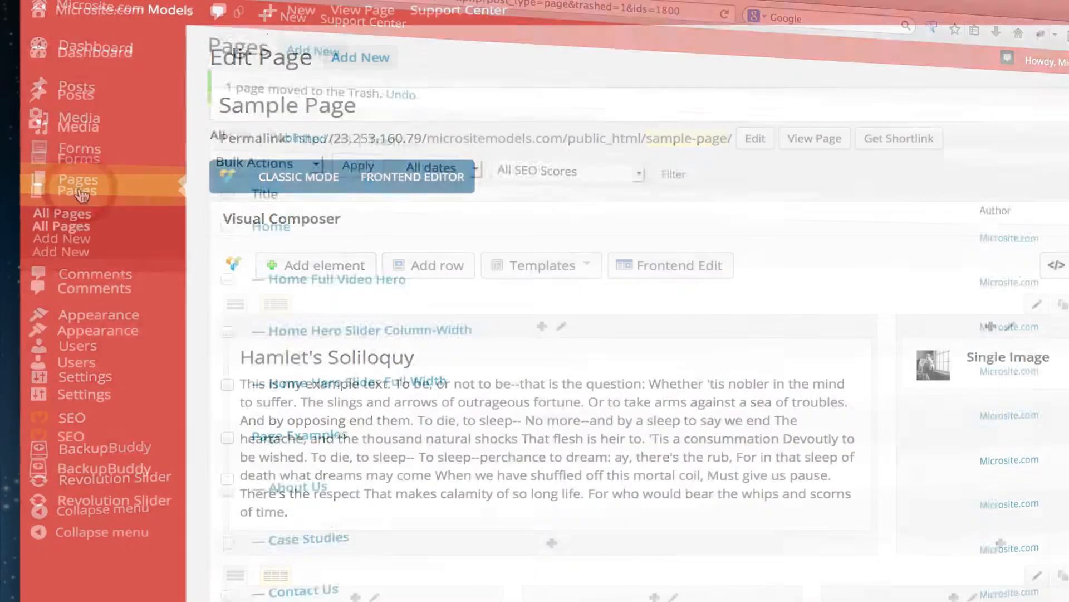
- Open the About Us example from the pages list, and start a new page titled "Example of Timesaving shortcuts"
scroll(639, 310, down, 3)
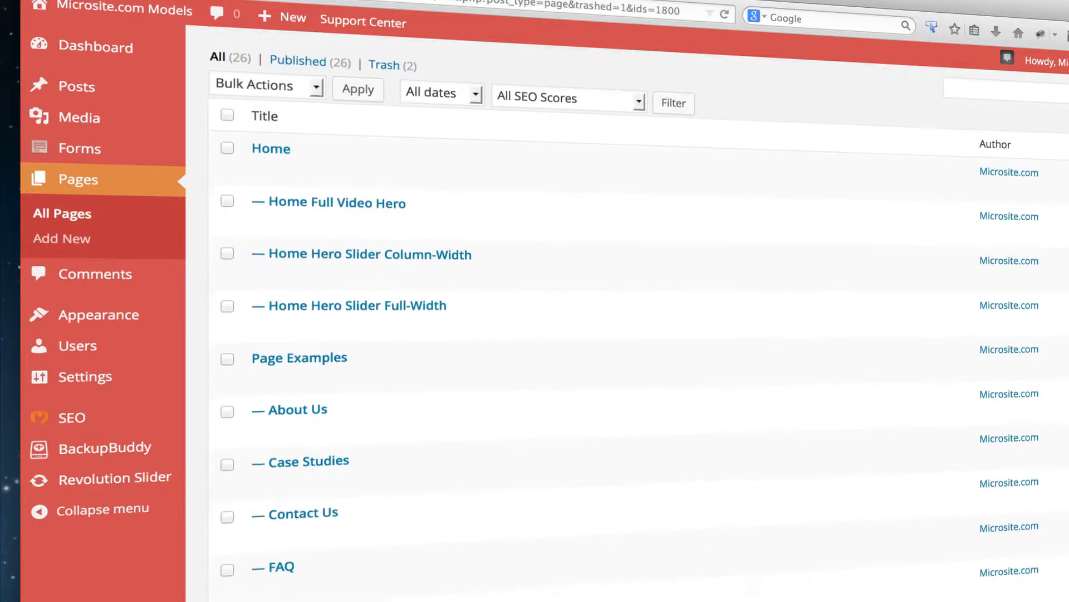
scroll(638, 310, down, 3)
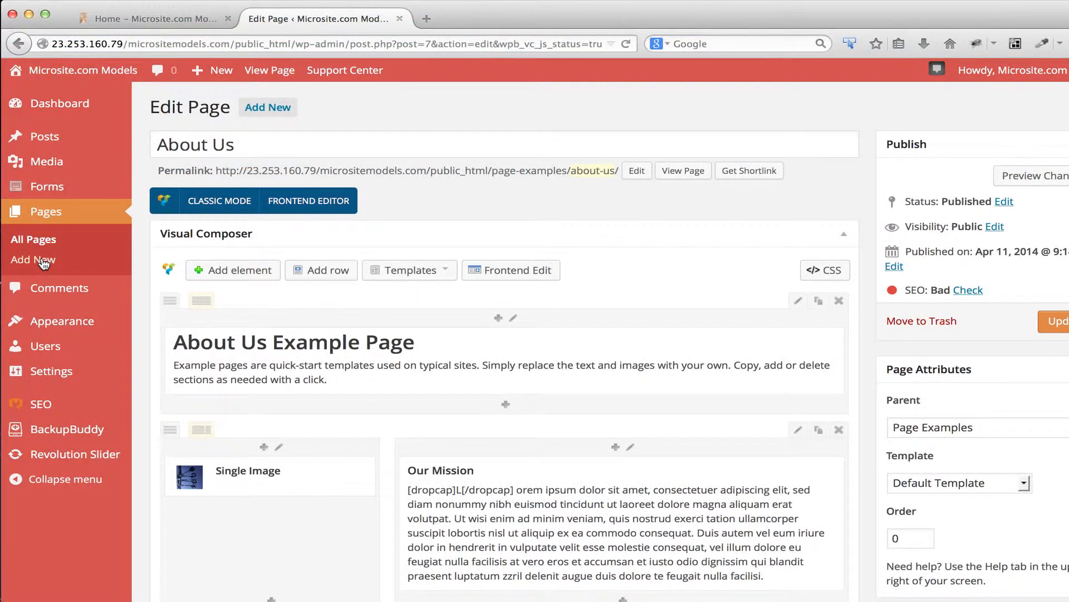
click(43, 263)
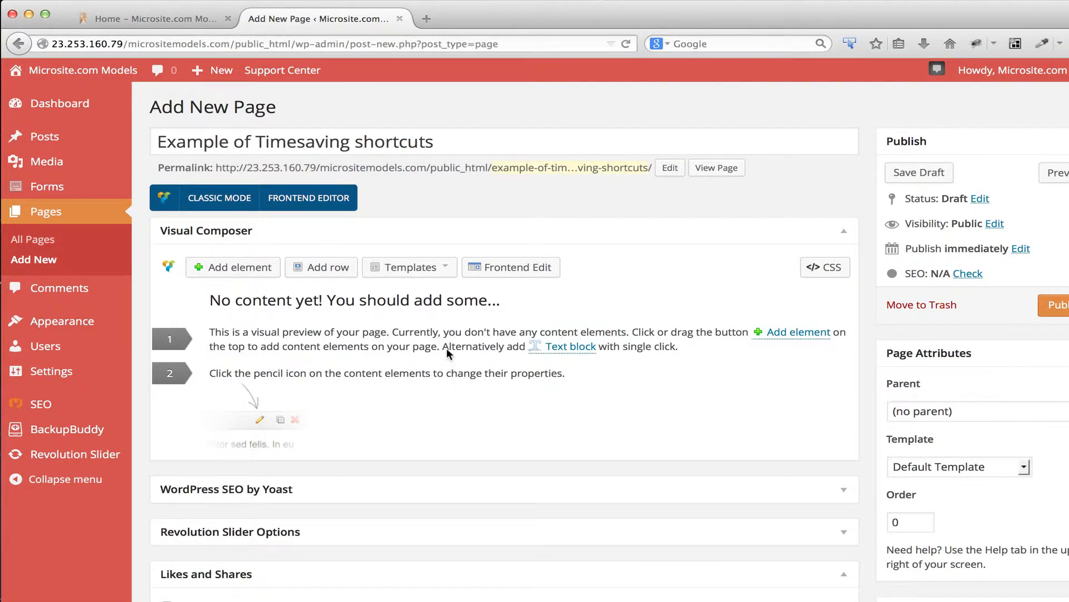
- Load the Start Your Page and Info Boxes Image on Top templates into the new page
click(443, 269)
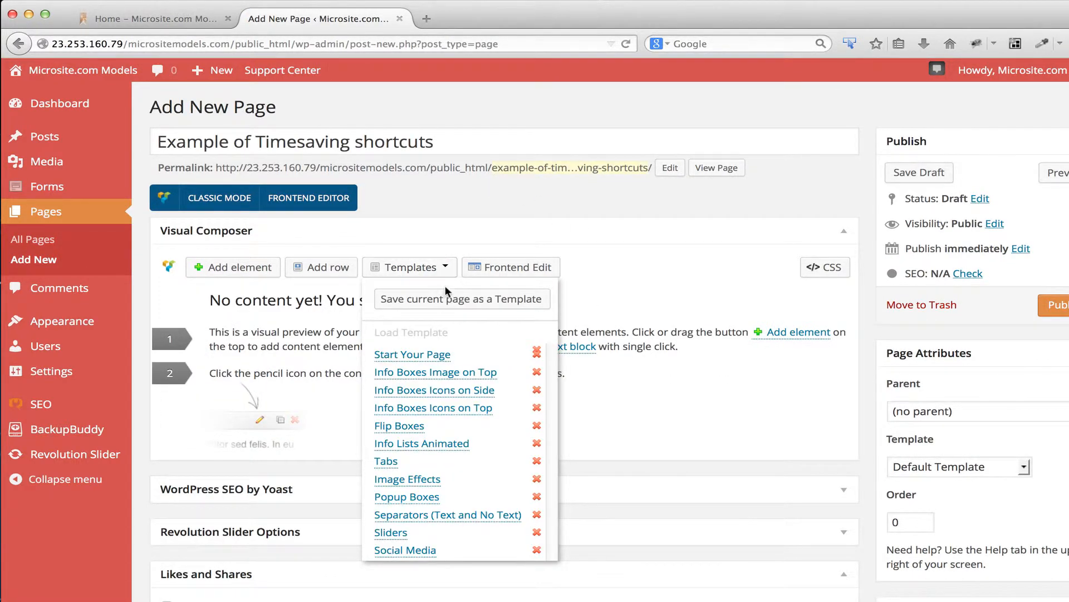
click(435, 355)
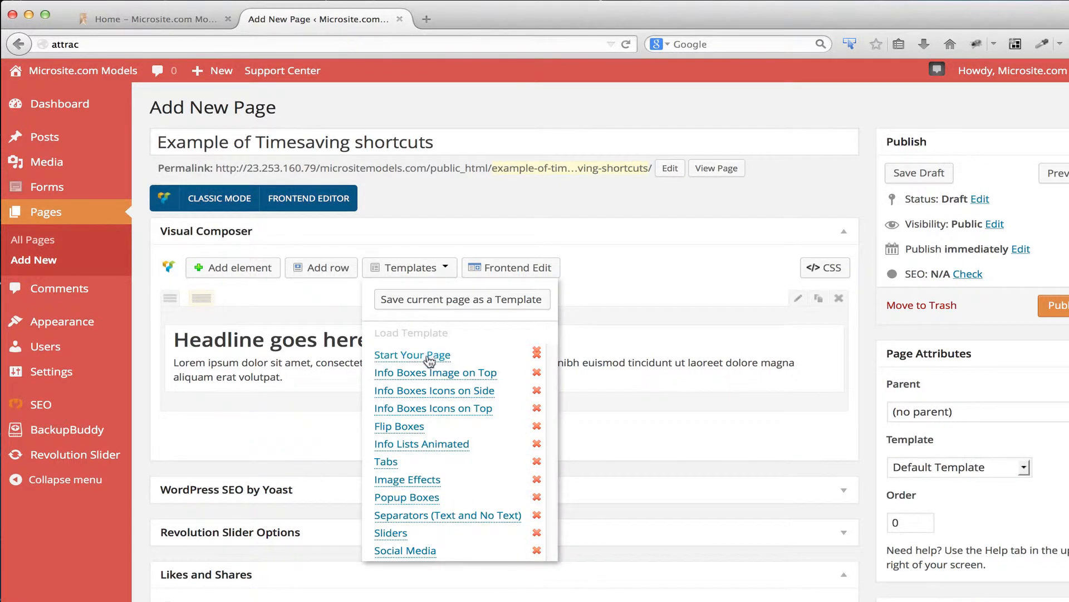
click(431, 373)
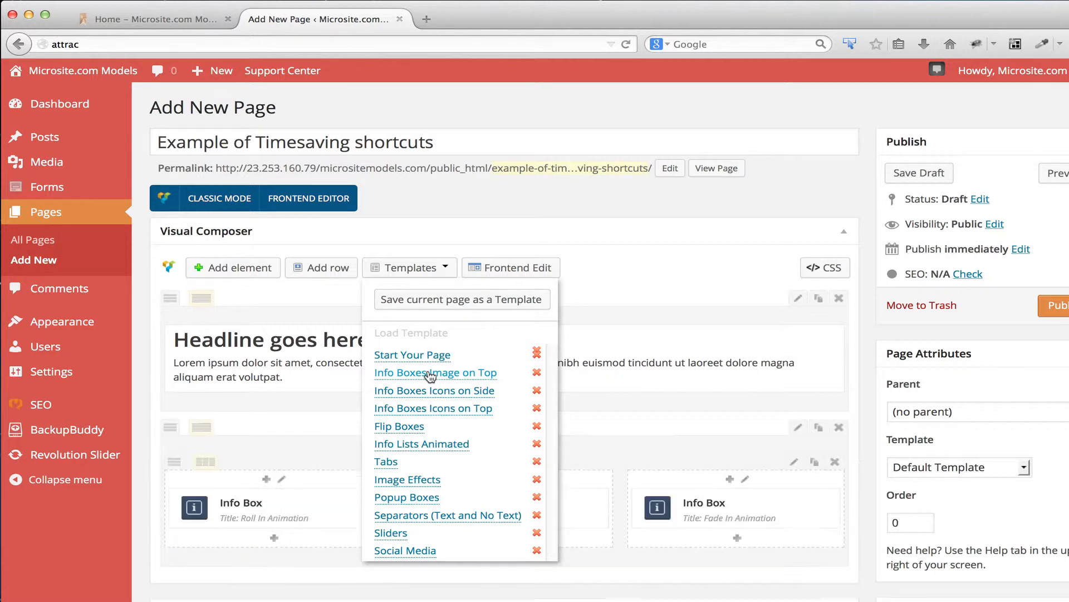
- Delete the middle Info Box from the page, and delete the whole row that holds the Info Boxes
mouse_move(576, 499)
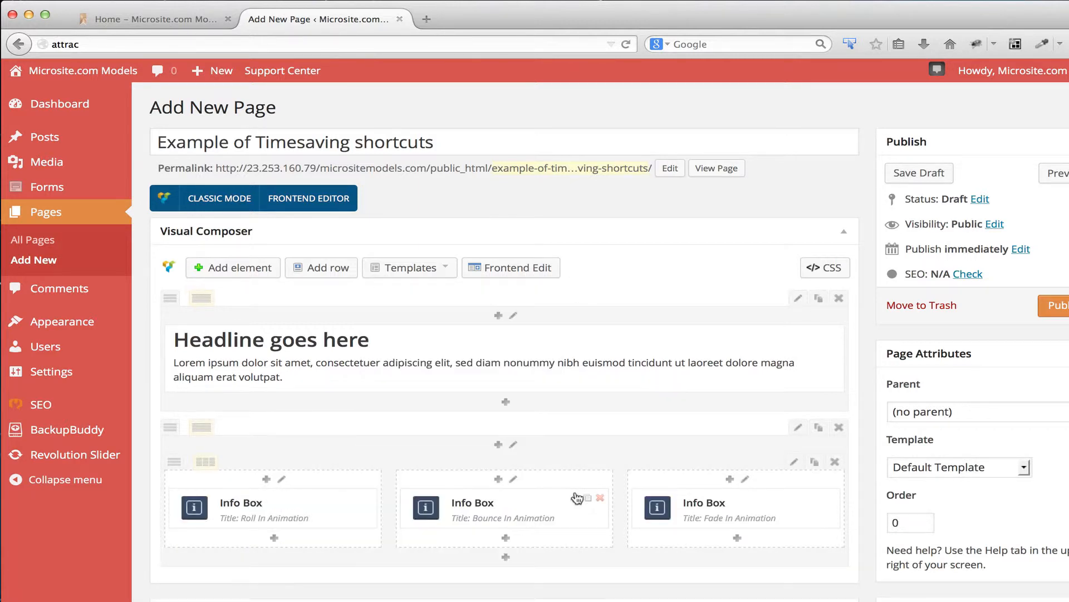
click(600, 498)
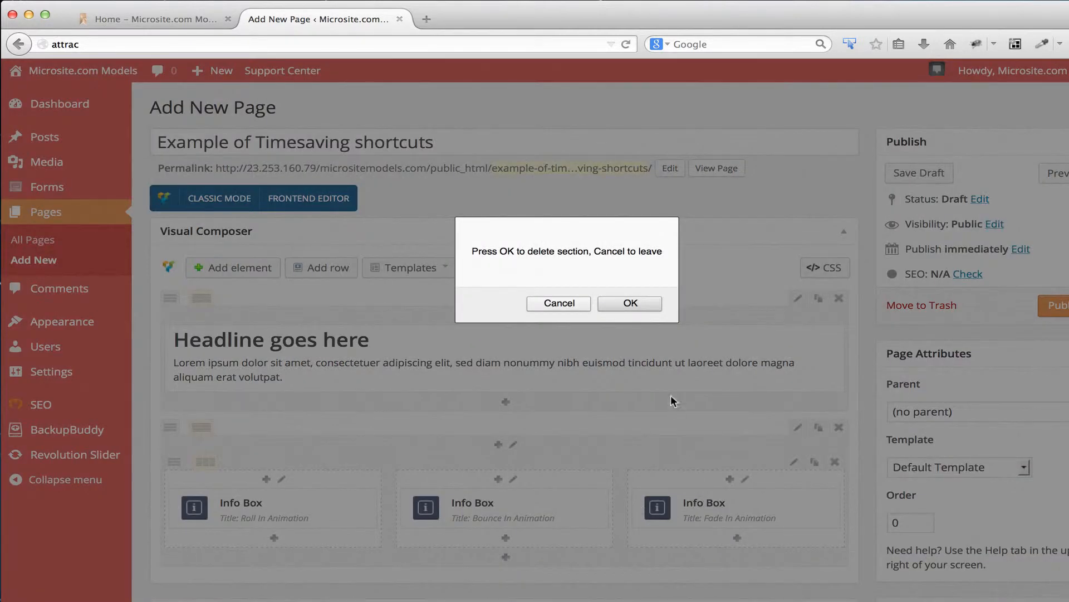
click(646, 313)
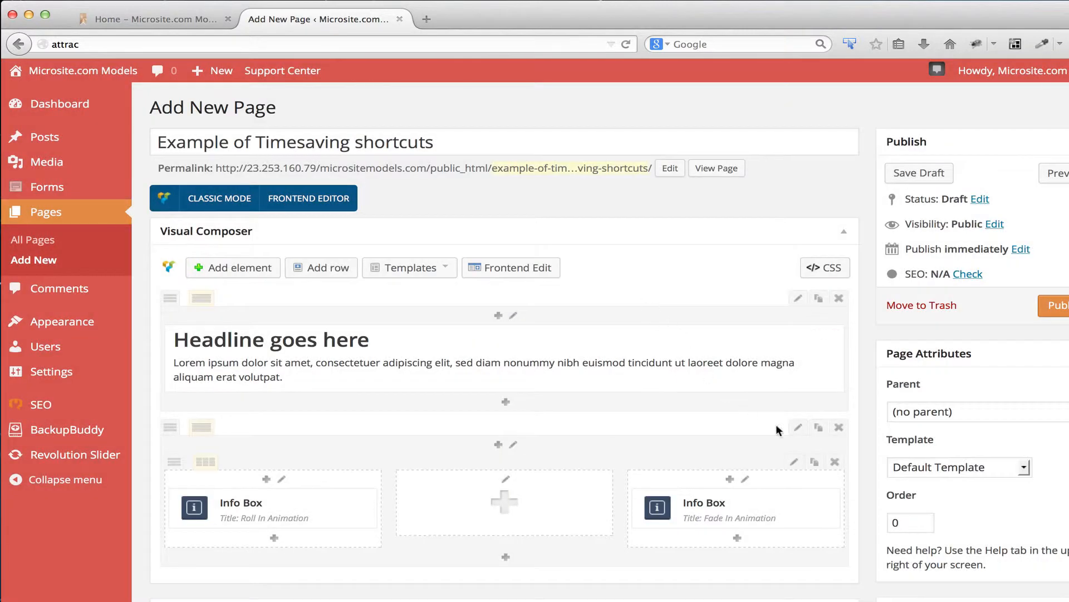
click(835, 497)
click(669, 307)
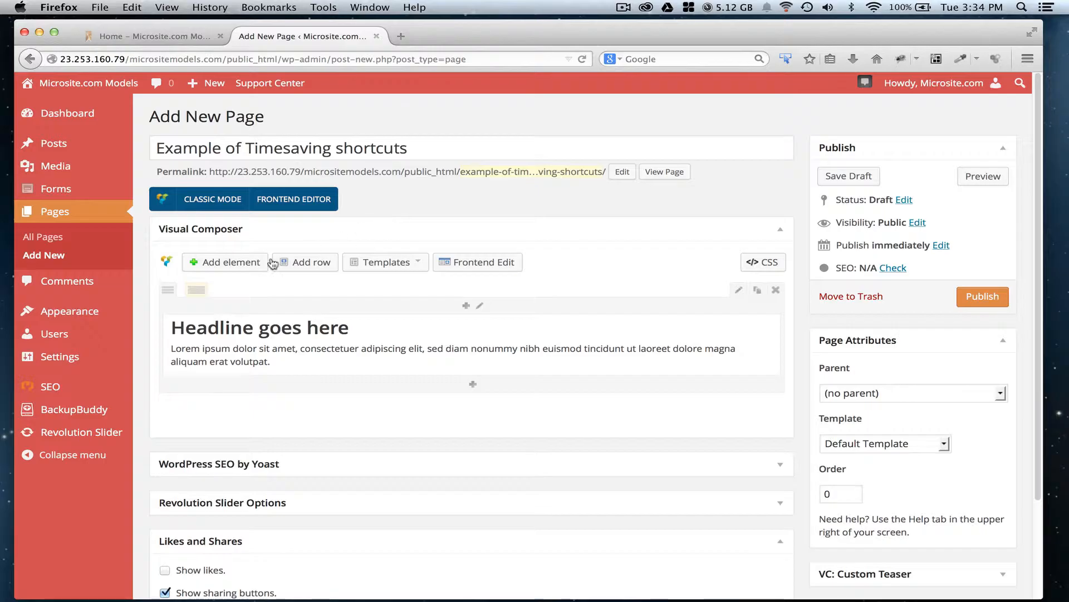
- Show the site's Appearance options
mouse_move(94, 323)
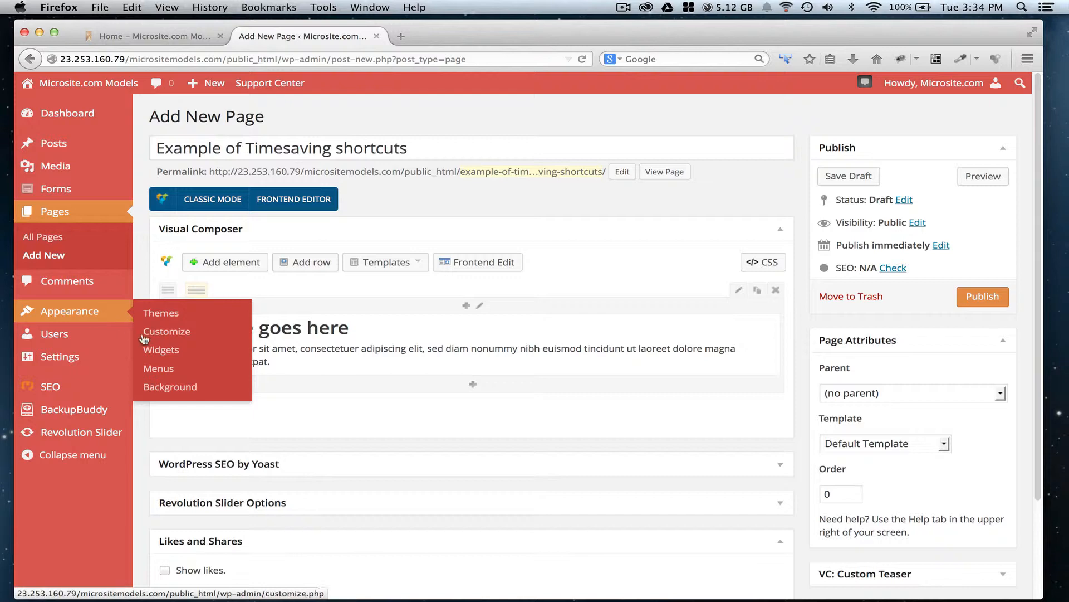